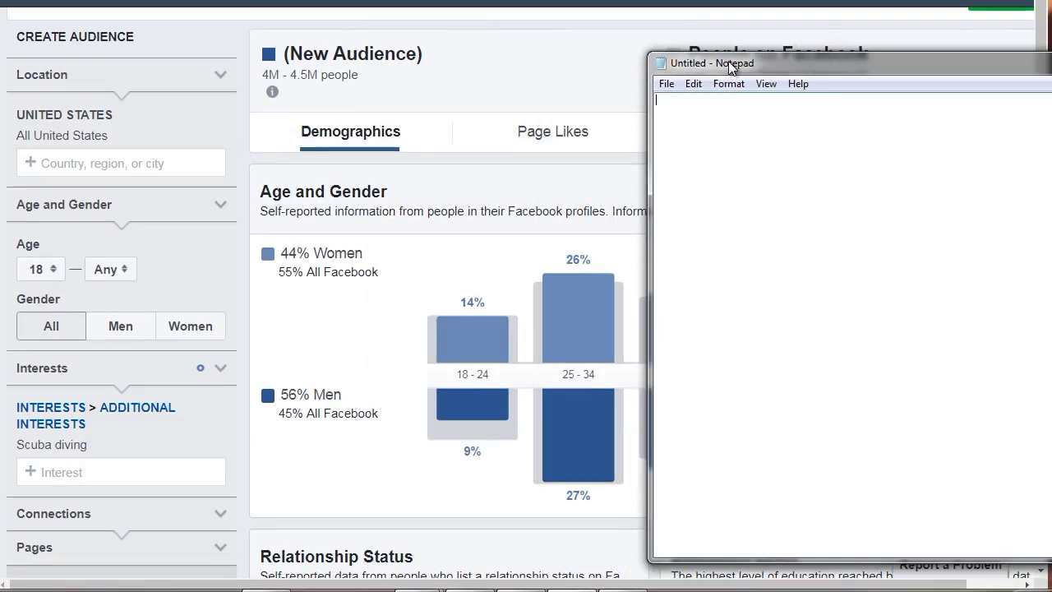
Set the audience's minimum age to 25 and dismiss the audience-size notice.
left_click(260, 197)
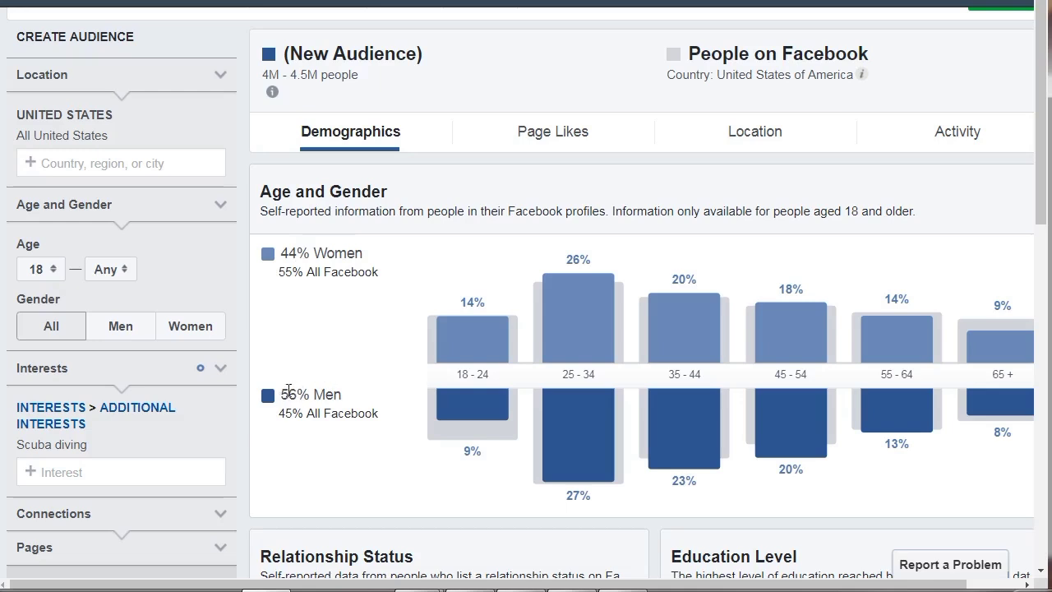
left_click_drag(283, 390, 354, 404)
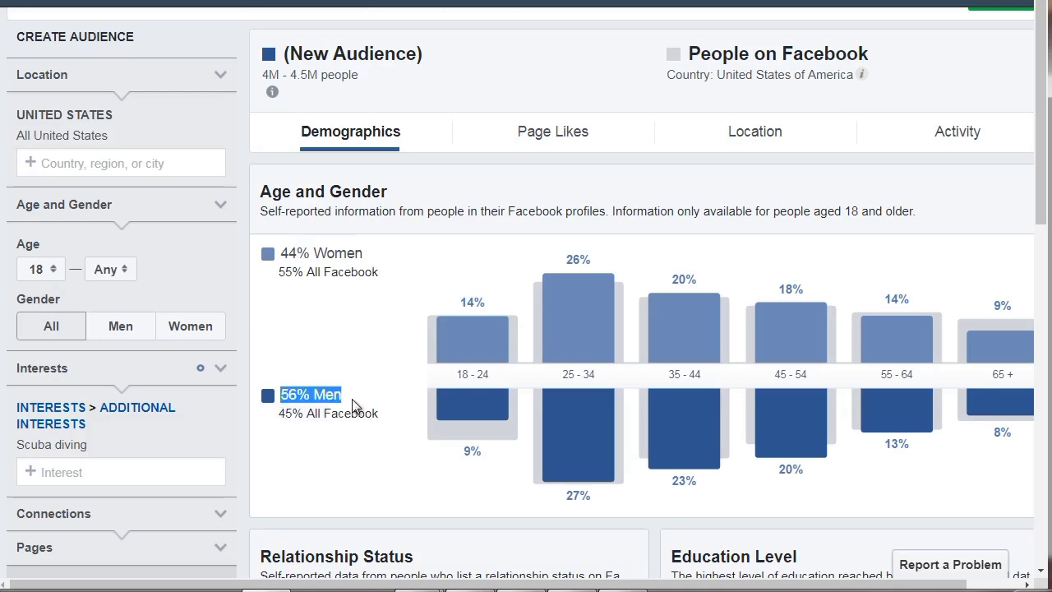
left_click(354, 404)
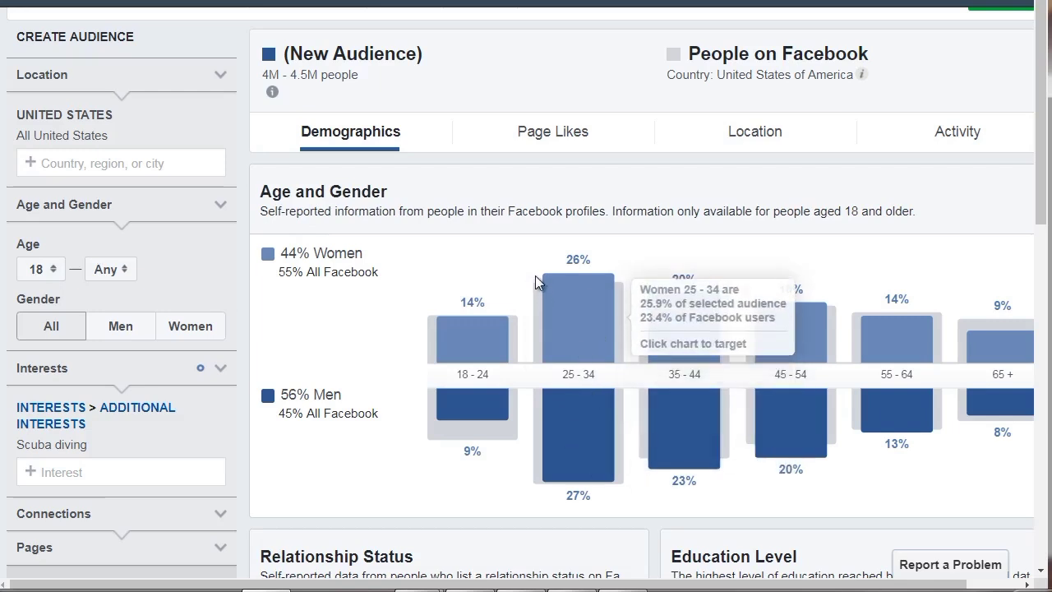
left_click(56, 271)
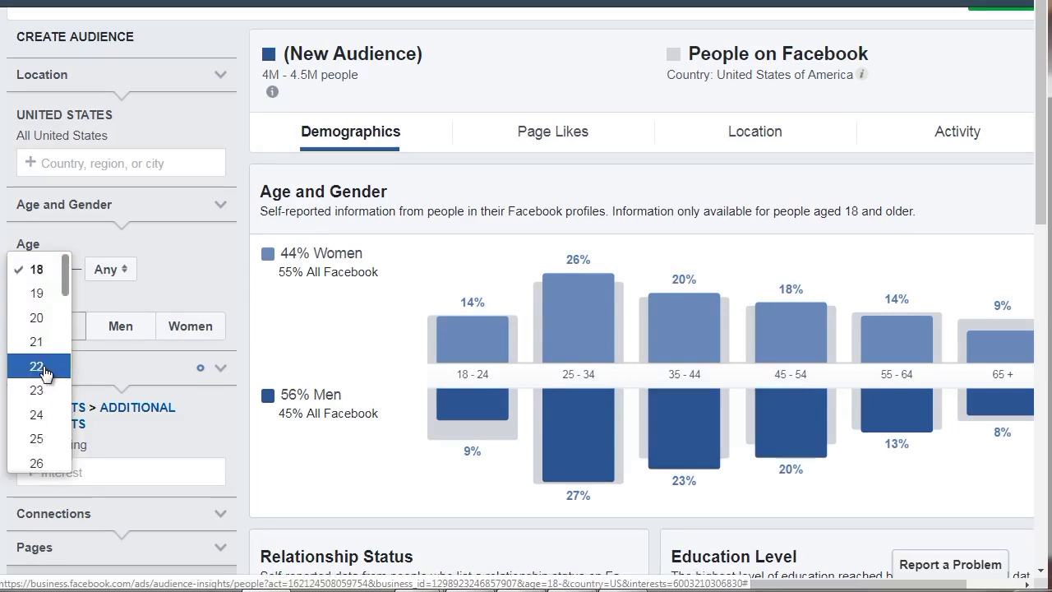
left_click(40, 438)
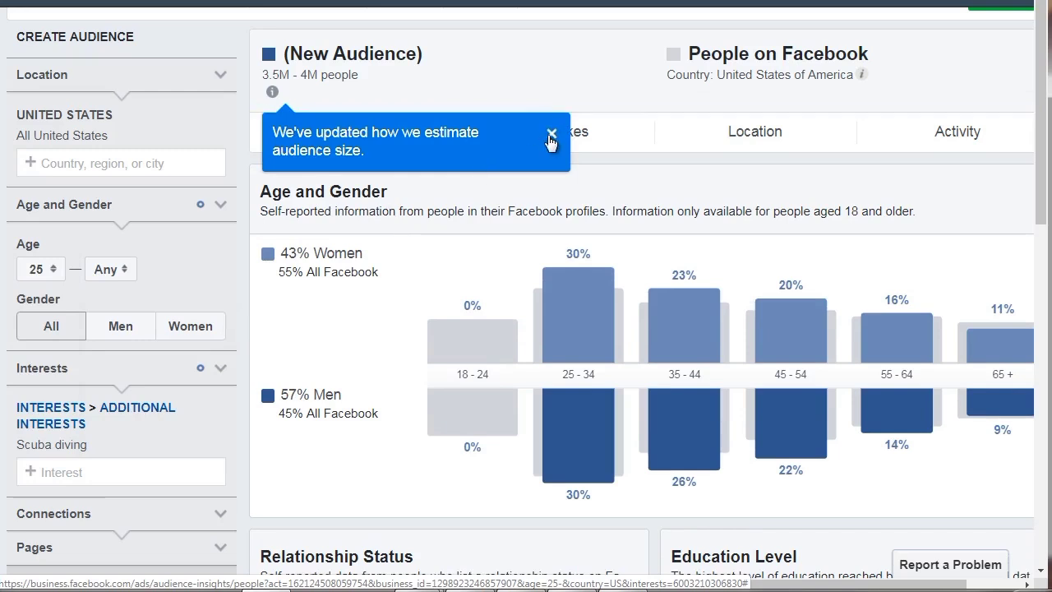
left_click(551, 134)
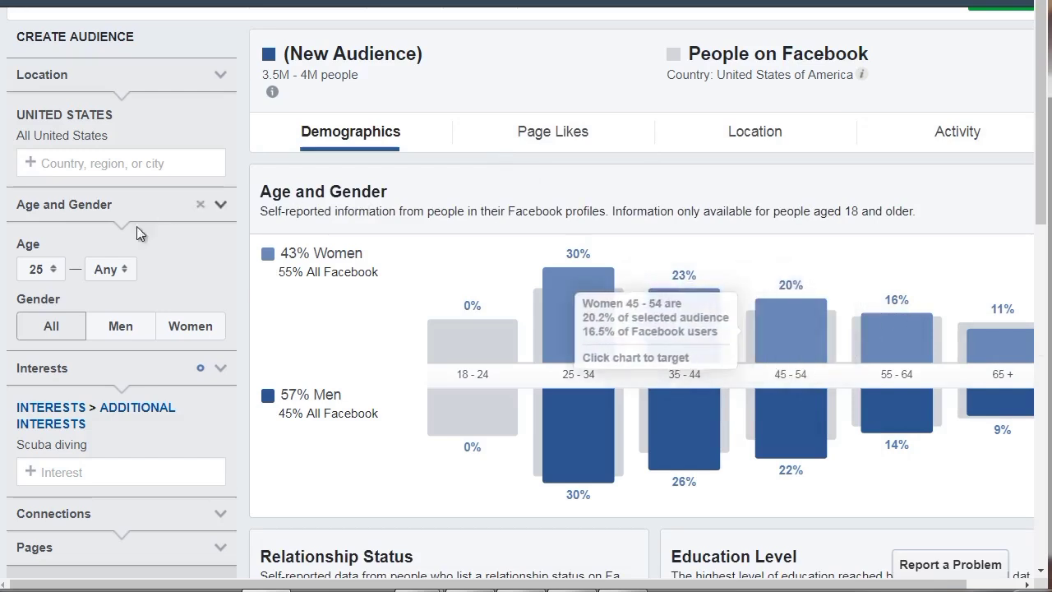
Set the audience's maximum age to 54 and dismiss the audience-size notice.
left_click(105, 273)
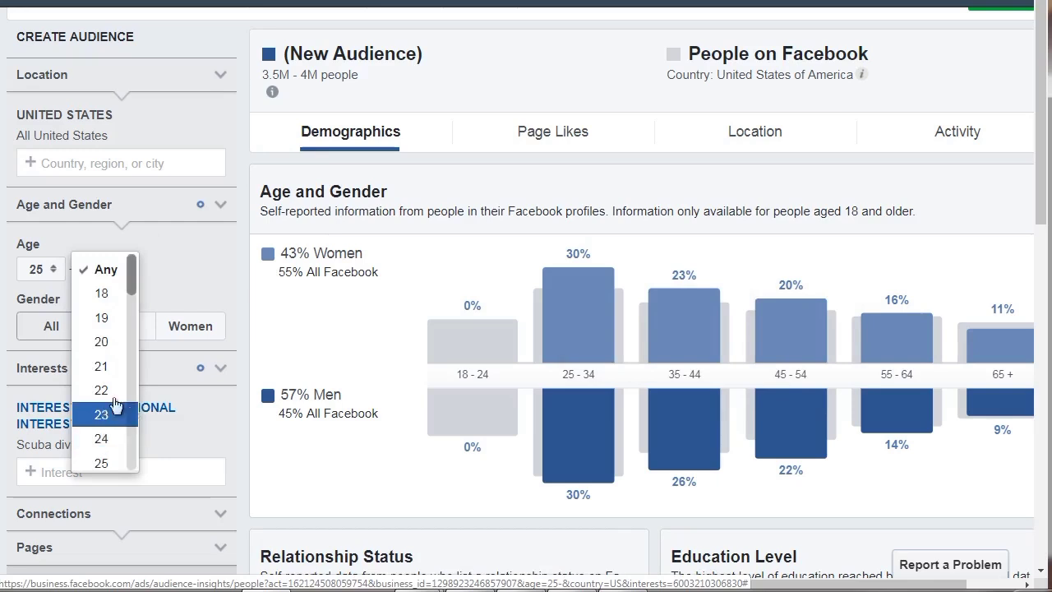
scroll(116, 405, "up", 1)
scroll(115, 404, "down", 3)
scroll(115, 405, "down", 5)
scroll(114, 404, "down", 4)
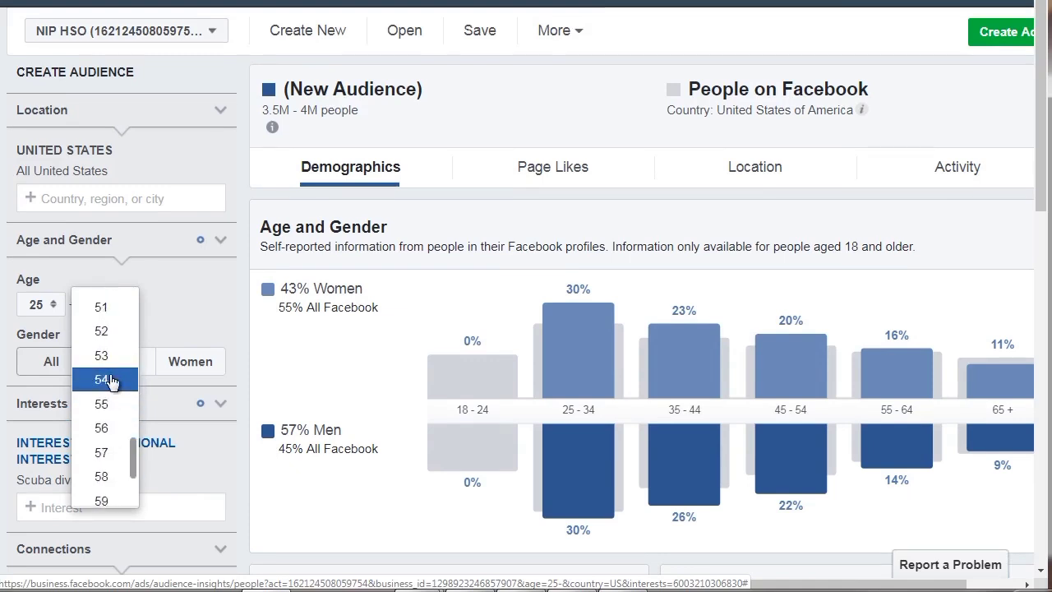
left_click(111, 380)
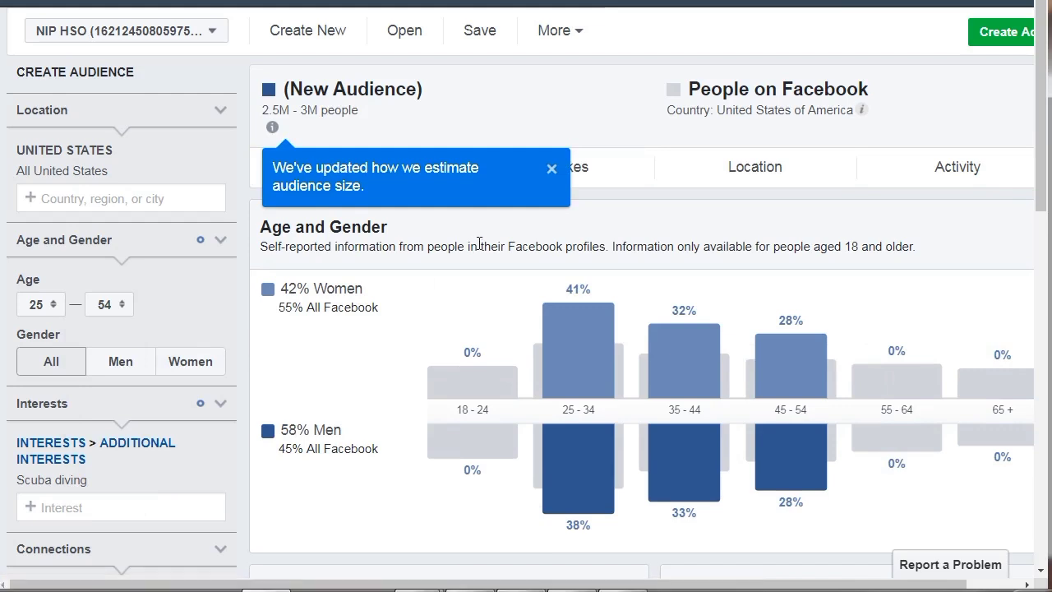
left_click(552, 169)
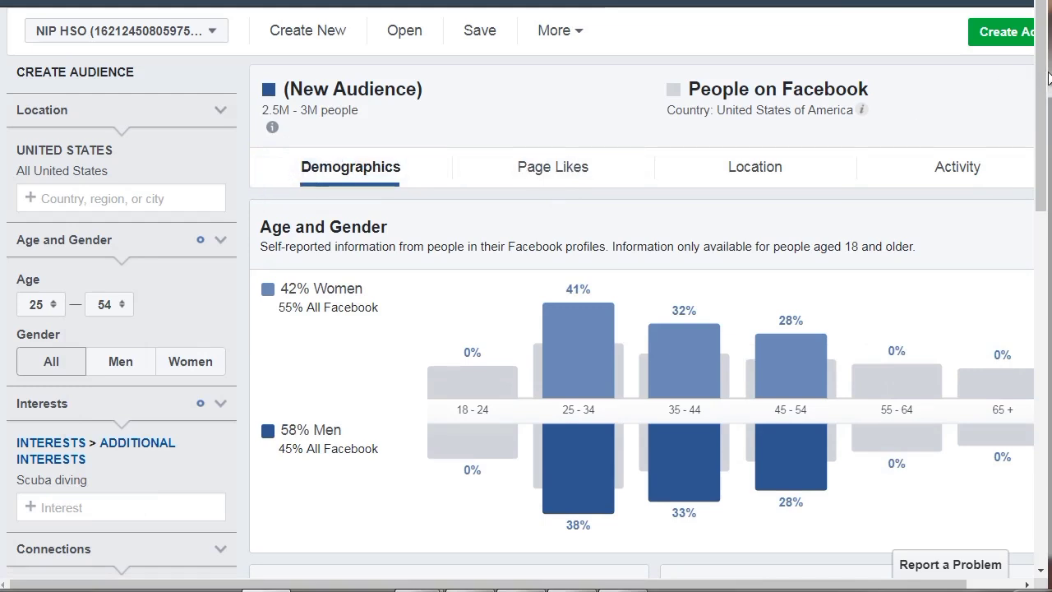
In Notepad, note the audience as "Location: United States", "Age: 25-54", "Gender: All" and "Interest: Scuba Diving" on separate lines.
left_click_drag(1040, 88, 1040, 97)
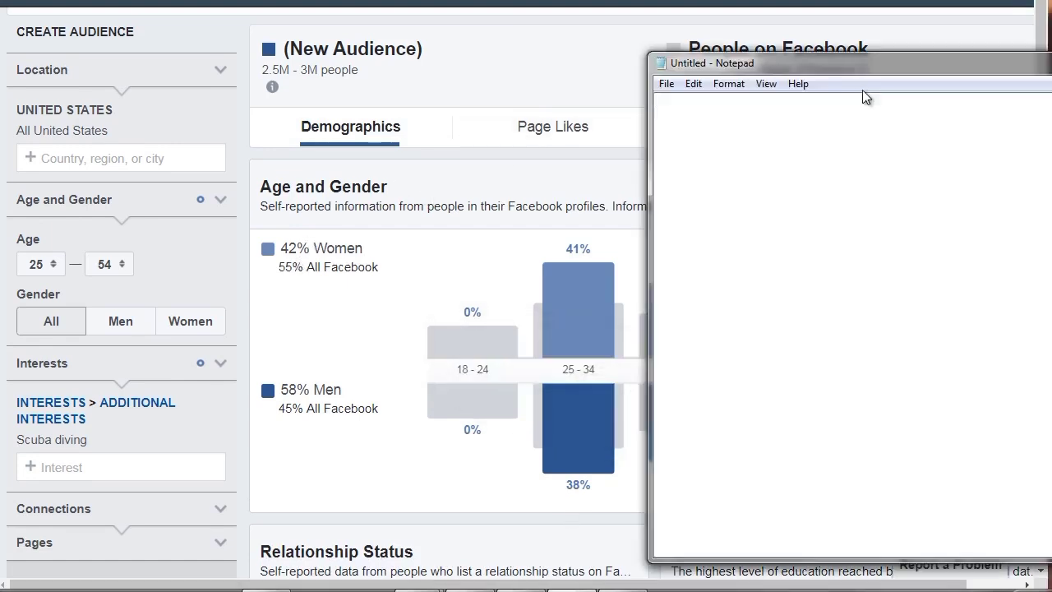
left_click_drag(861, 71, 496, 64)
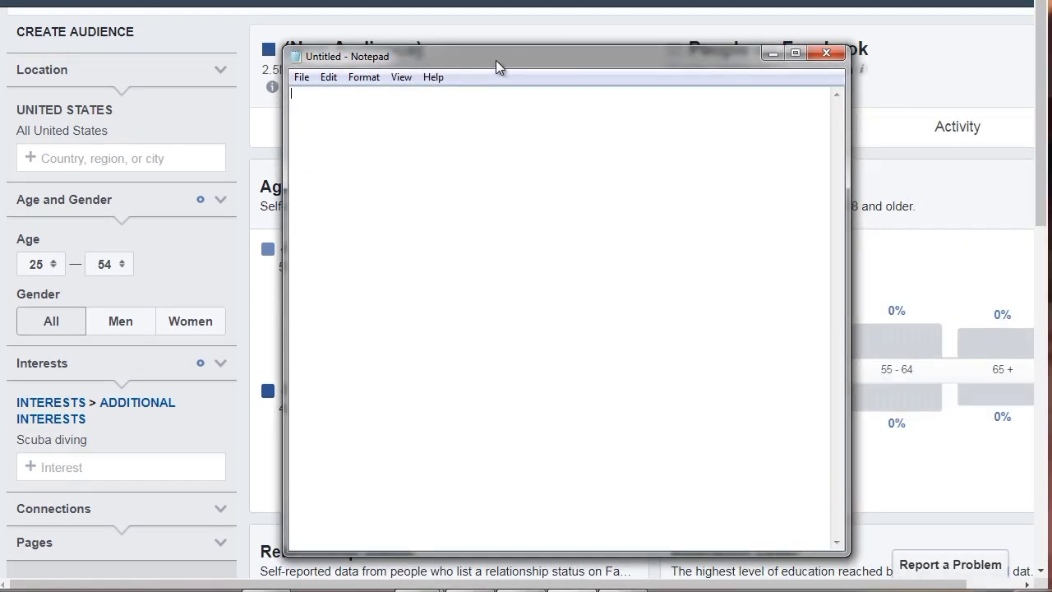
type("Location:  United States  Age:  25-54  Gen")
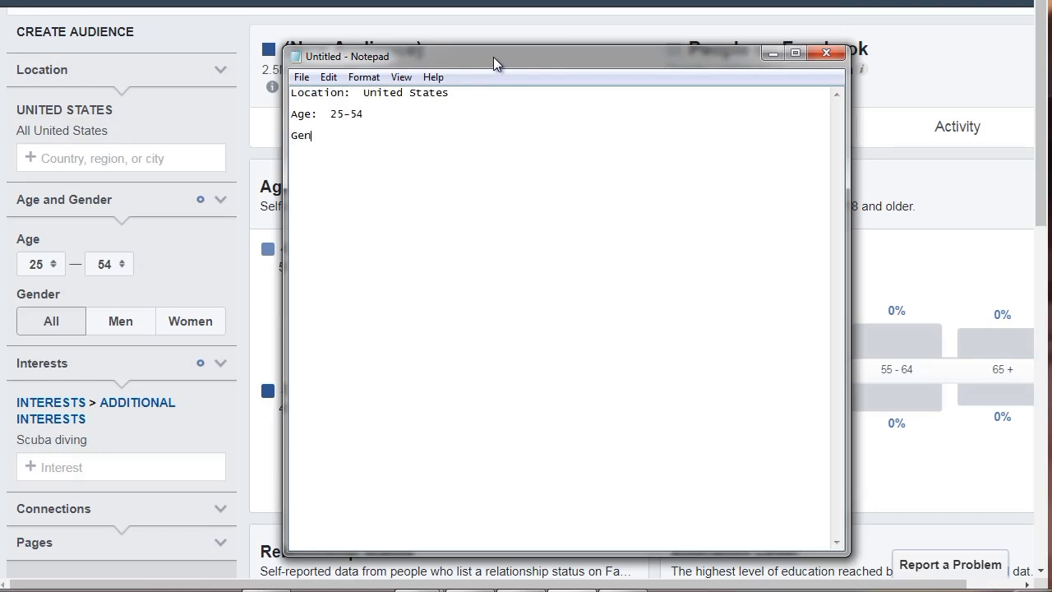
type("der: ")
type("All  ")
type("Interest")
type(":  Scuba ")
type("Diving")
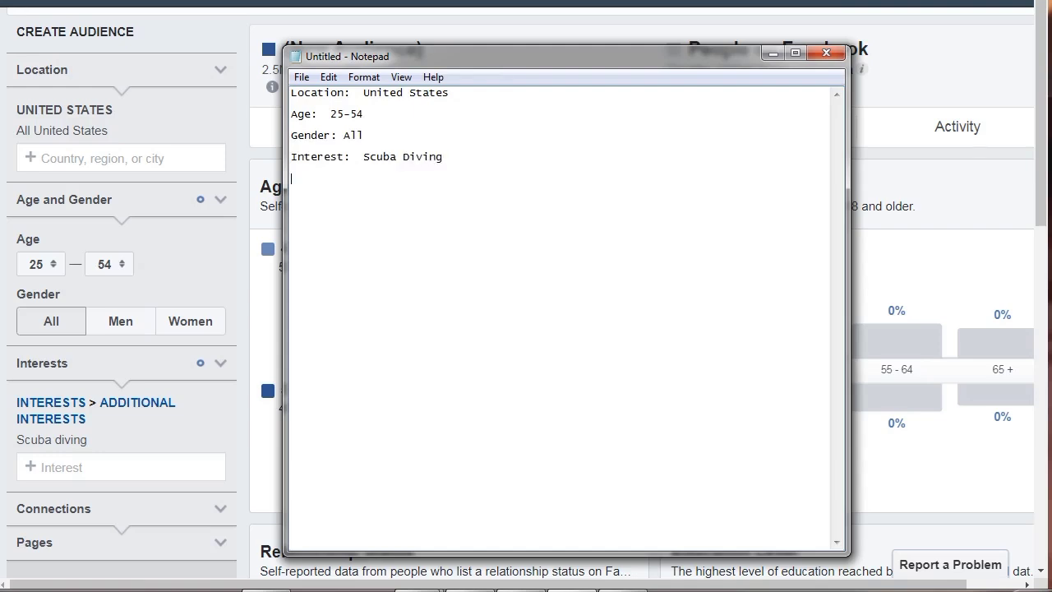
Check the audience's relationship, education and job charts, and add the line "Relationship: Married" to the Notepad notes.
left_click_drag(436, 52, 721, 65)
left_click(446, 72)
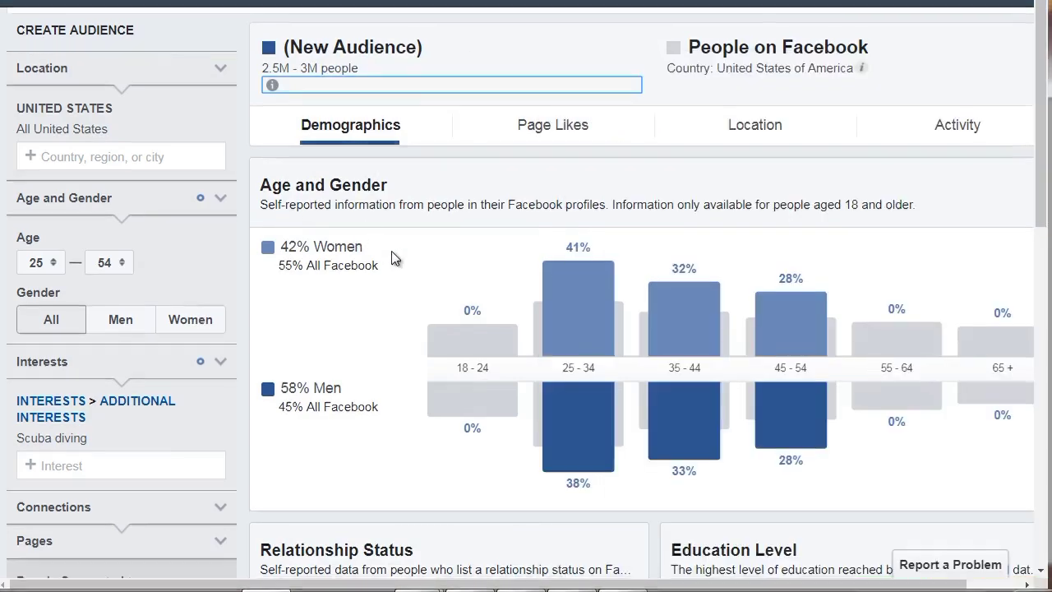
scroll(391, 251, "down", 4)
scroll(391, 250, "down", 1)
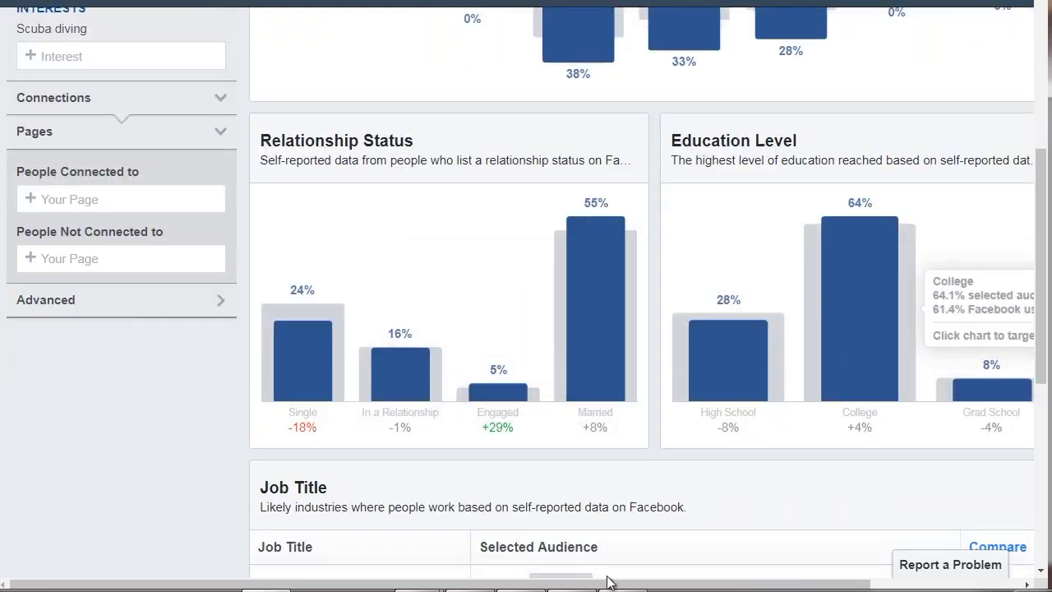
scroll(605, 575, "down", 6)
left_click(566, 588)
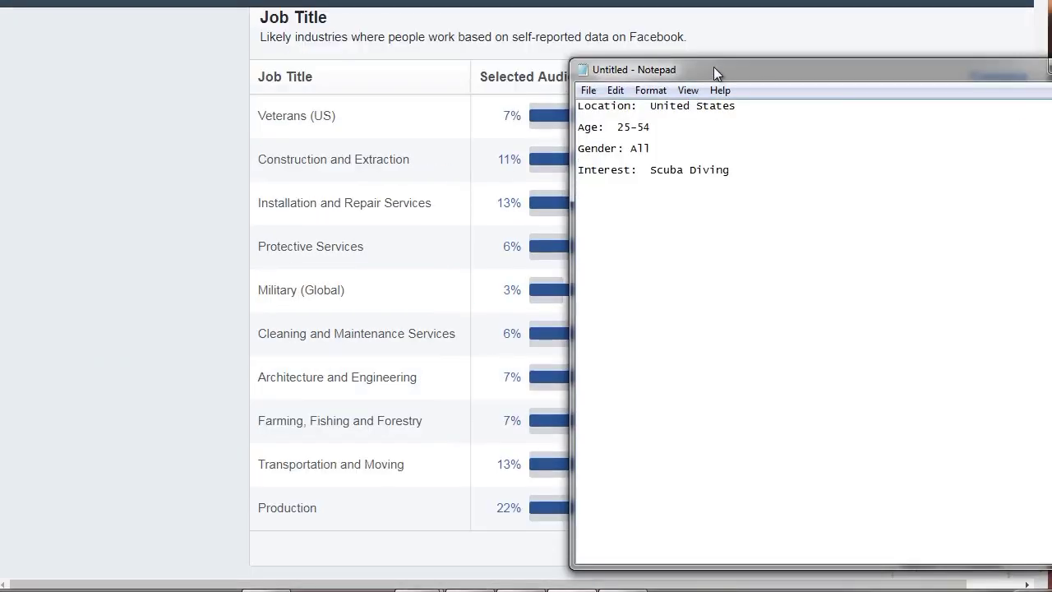
left_click_drag(713, 66, 547, 20)
type("Married")
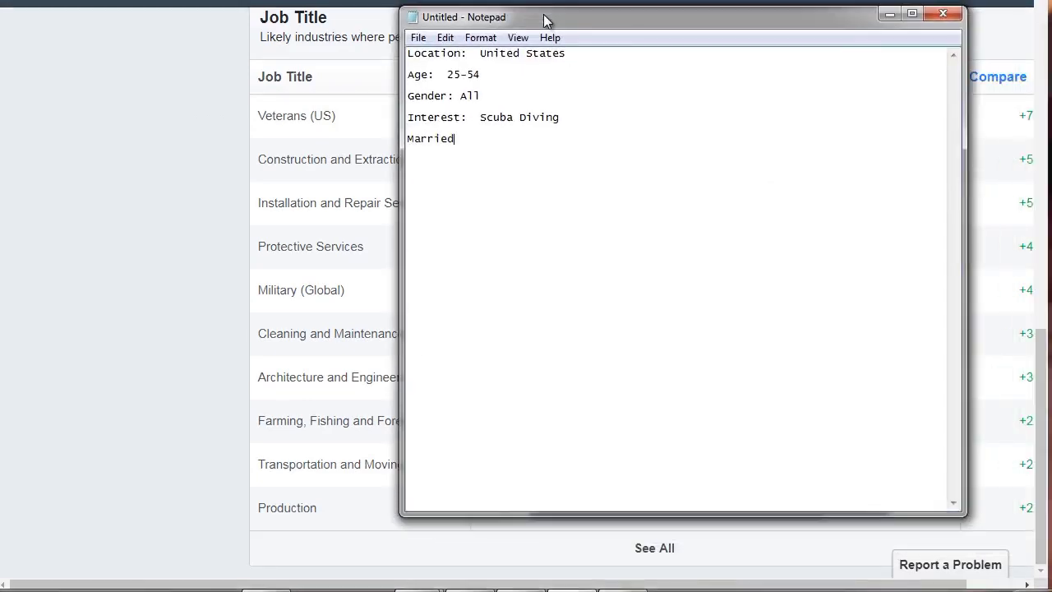
key("BackSpace")
key("BackSpace")
key("BackSpace")
key("BackSpace")
key("BackSpace")
type("Relationship:  Married")
key("Return")
Add the lines "Education: College" and "Job Title: Production, Veterans, Installation and Repairs, etc..." to the notes.
type("Education:  CollegeJob Title:")
left_click_drag(509, 25, 731, 526)
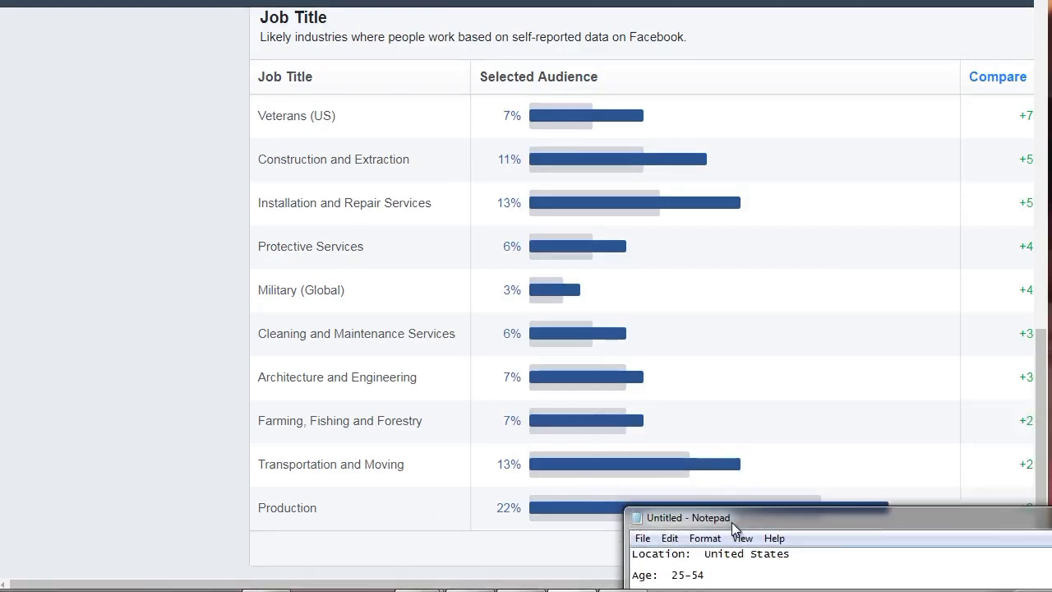
left_click_drag(731, 522, 476, 41)
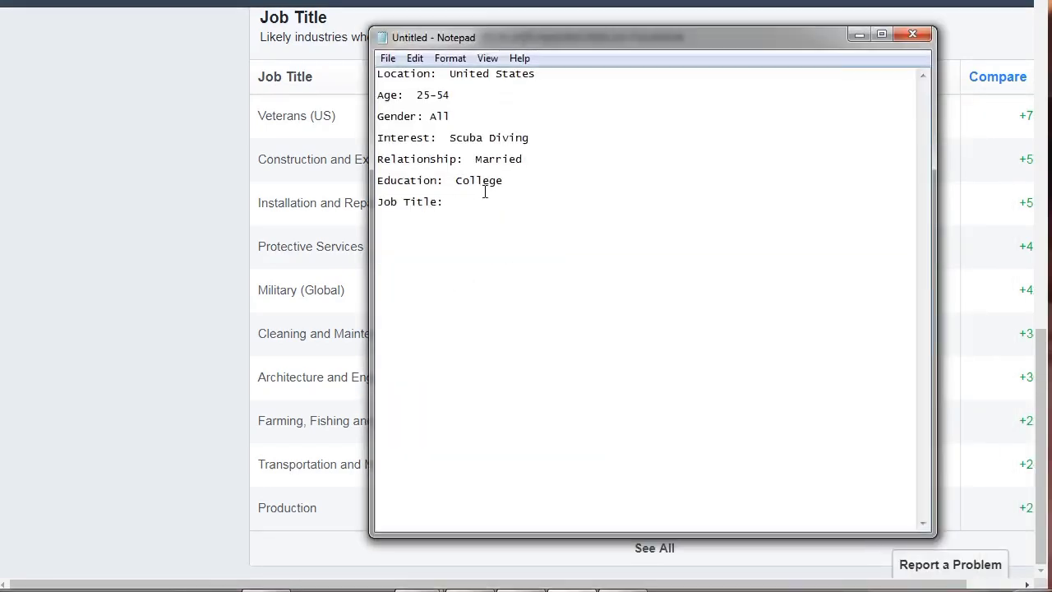
type("Production, Veterans, Instal")
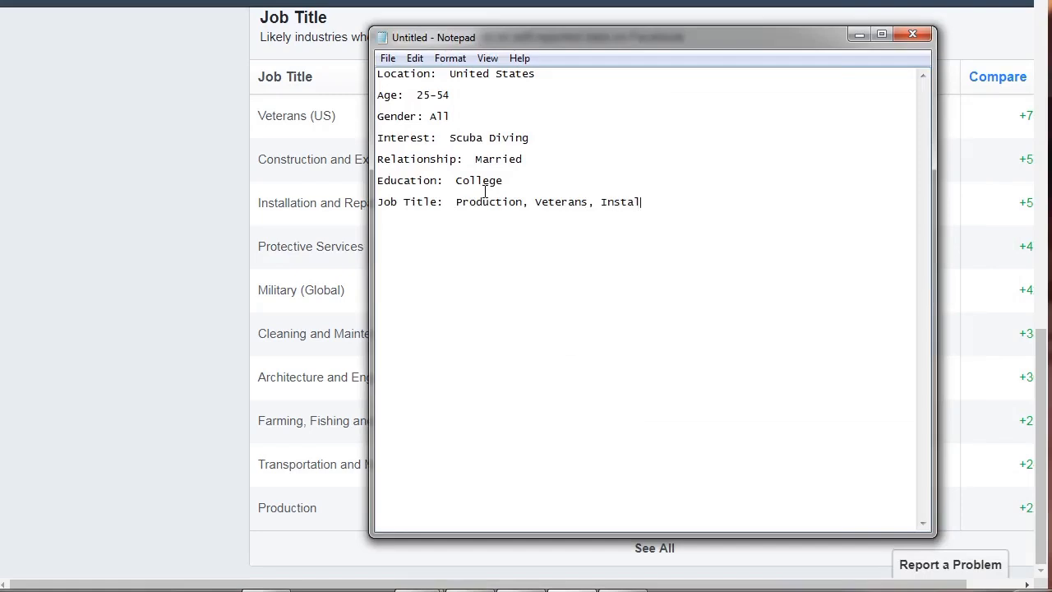
type("lation and Repairs, etc...")
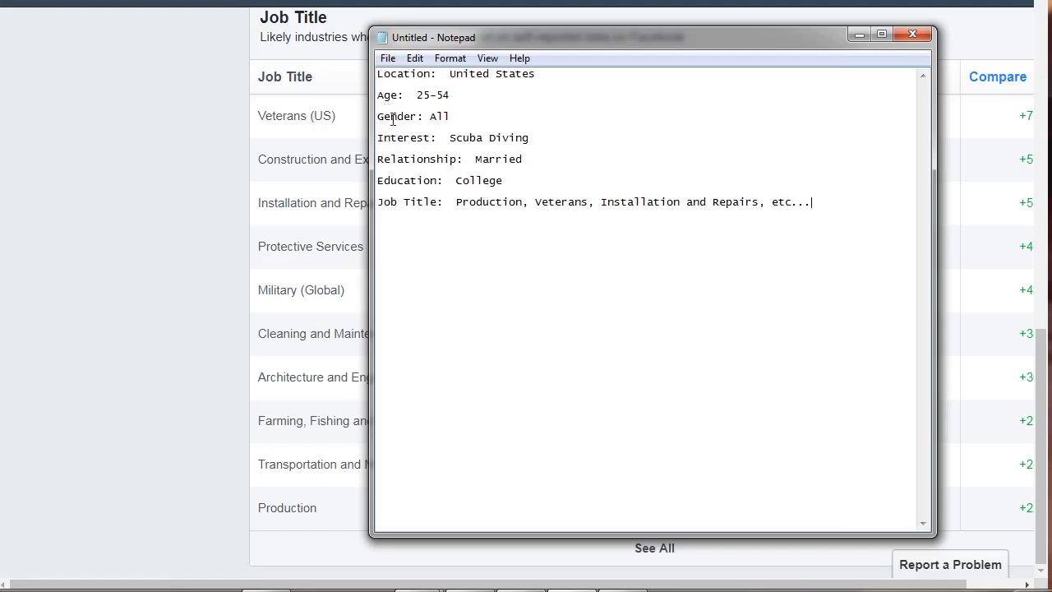
Highlight the Location through Relationship lines in the notes to review them.
left_click_drag(538, 143, 377, 73)
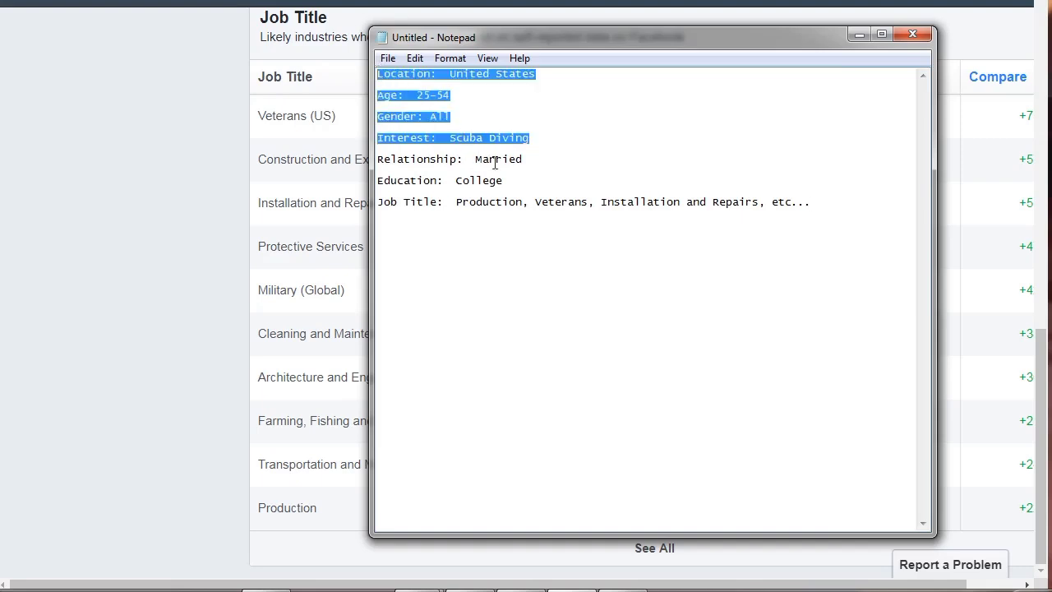
left_click_drag(536, 161, 377, 75)
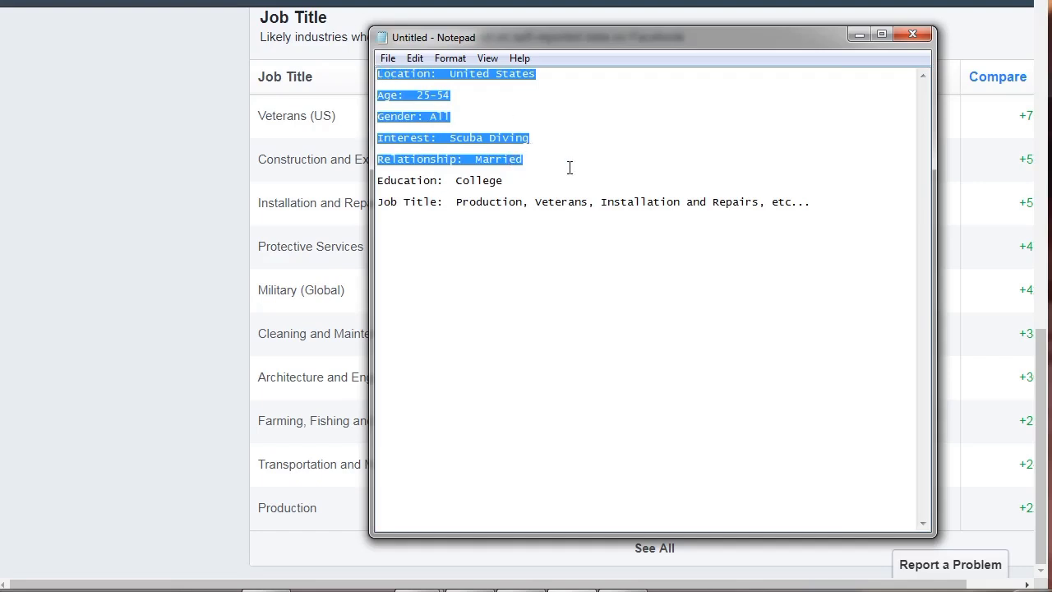
left_click(451, 162)
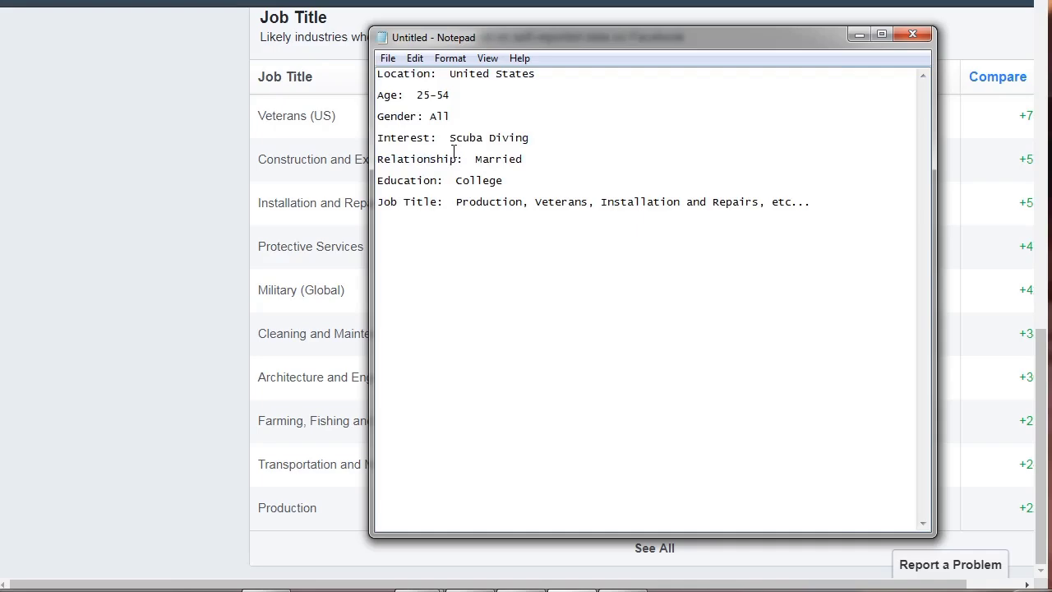
Return to Audience Insights, show the audience's Page Likes and dismiss the audience-size notice.
left_click(175, 247)
scroll(378, 263, "up", 6)
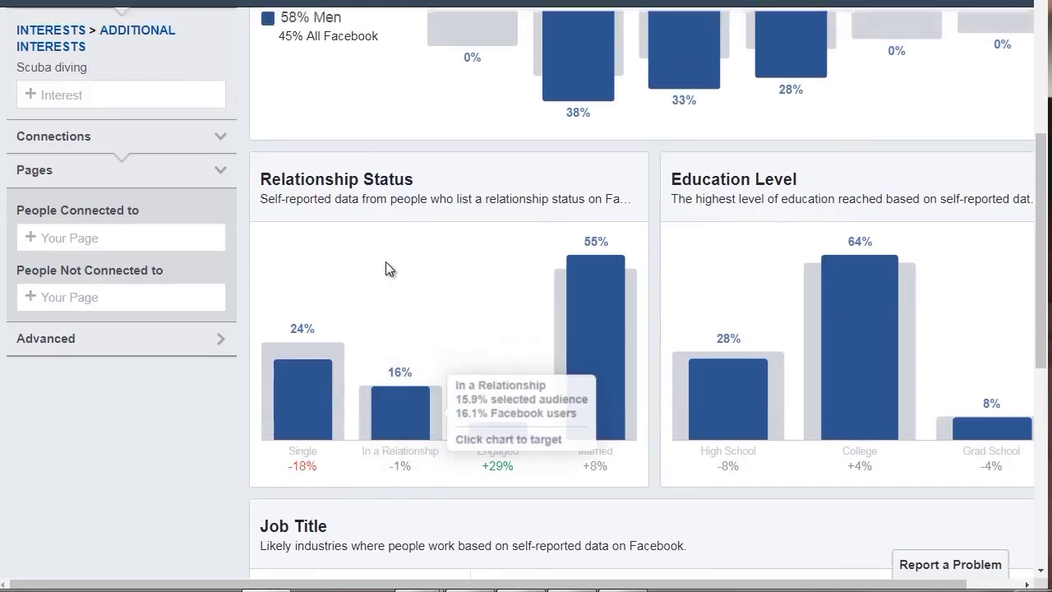
scroll(390, 270, "up", 5)
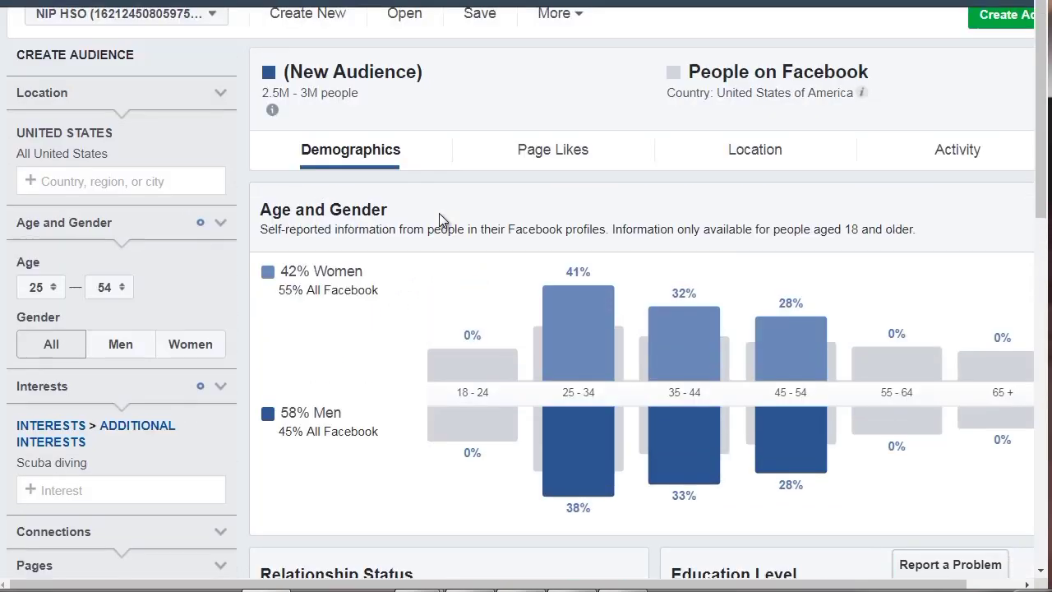
scroll(439, 213, "down", 1)
left_click(557, 79)
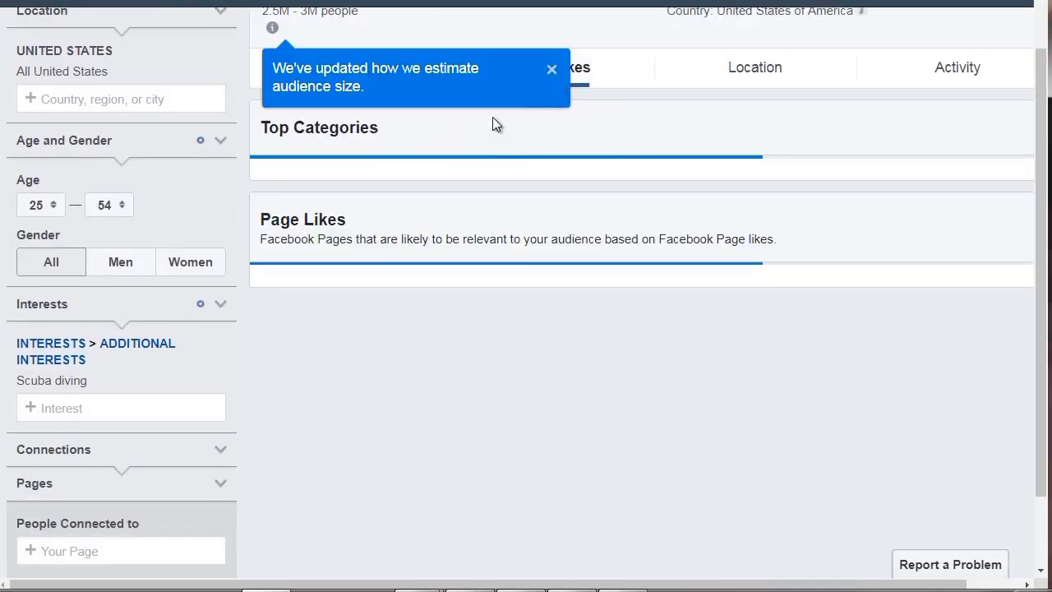
left_click(552, 70)
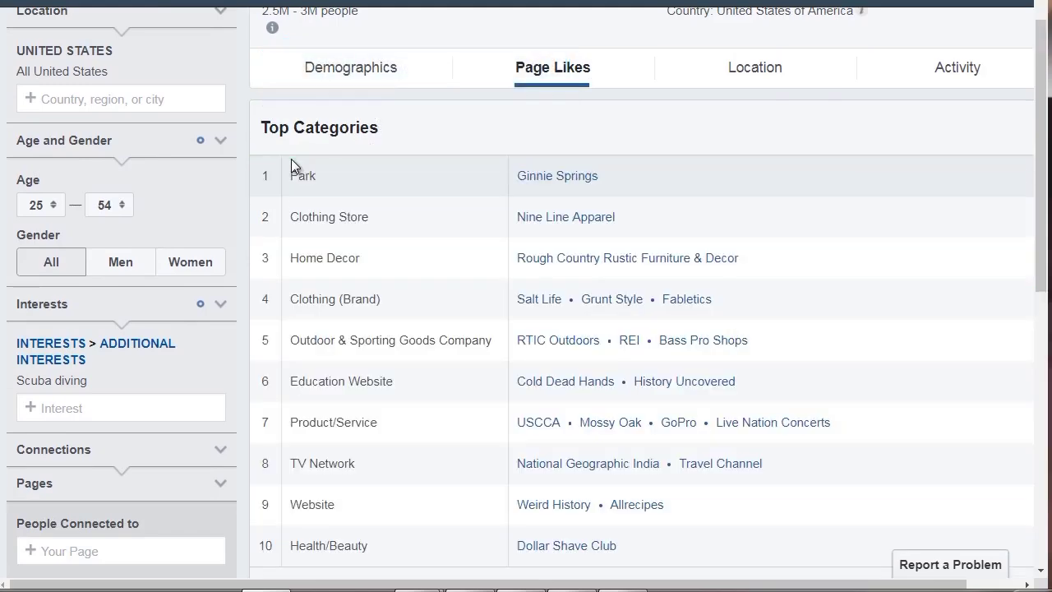
Switch to Notepad and add the lines "Clothing: Nine Line Apparel, REI," and "Store: Bass Pro Shops" to the notes.
key("alt+Tab")
left_click_drag(490, 37, 776, 21)
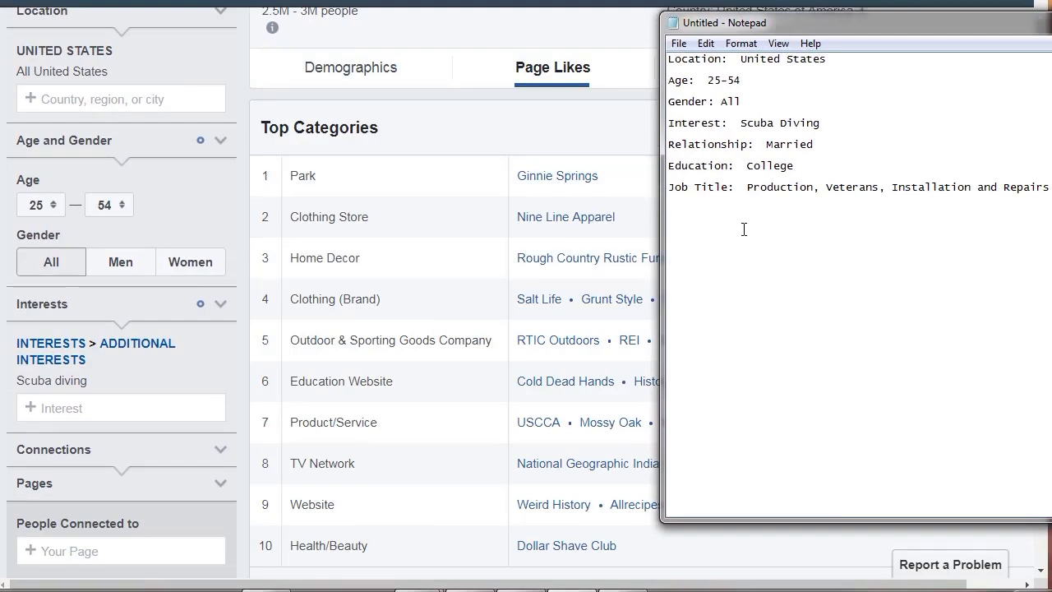
type("othing:  Nine Line Apparel")
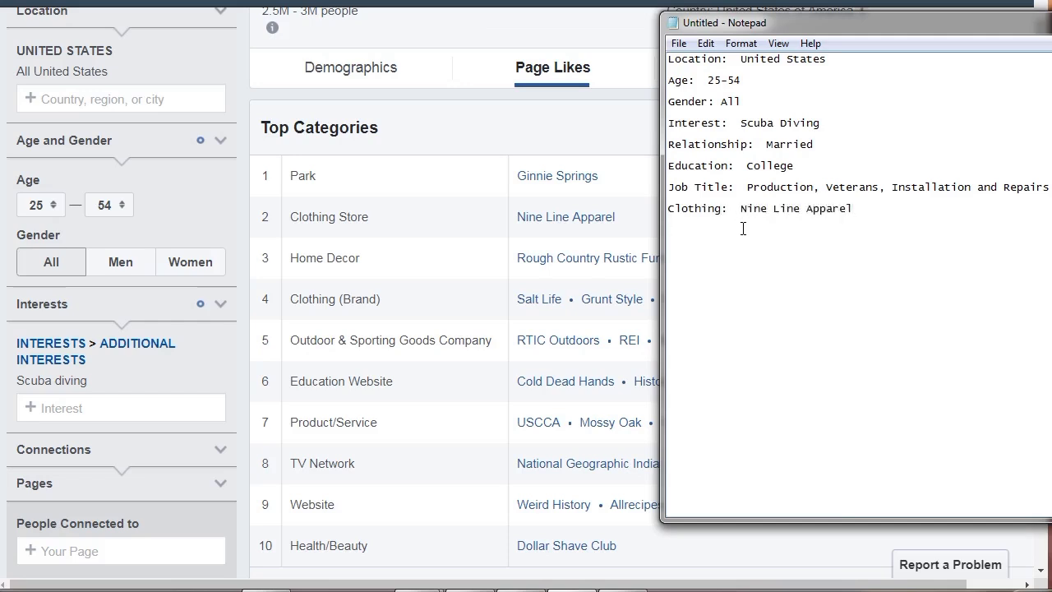
type(", REI, ")
type("Bass Pro ")
type("Shops")
key("Return")
key("Up")
type("Store:")
key("Down")
Add the line "Products / Services USCCA, Mossy Oak," below the store entry in the notes.
type("Products / S")
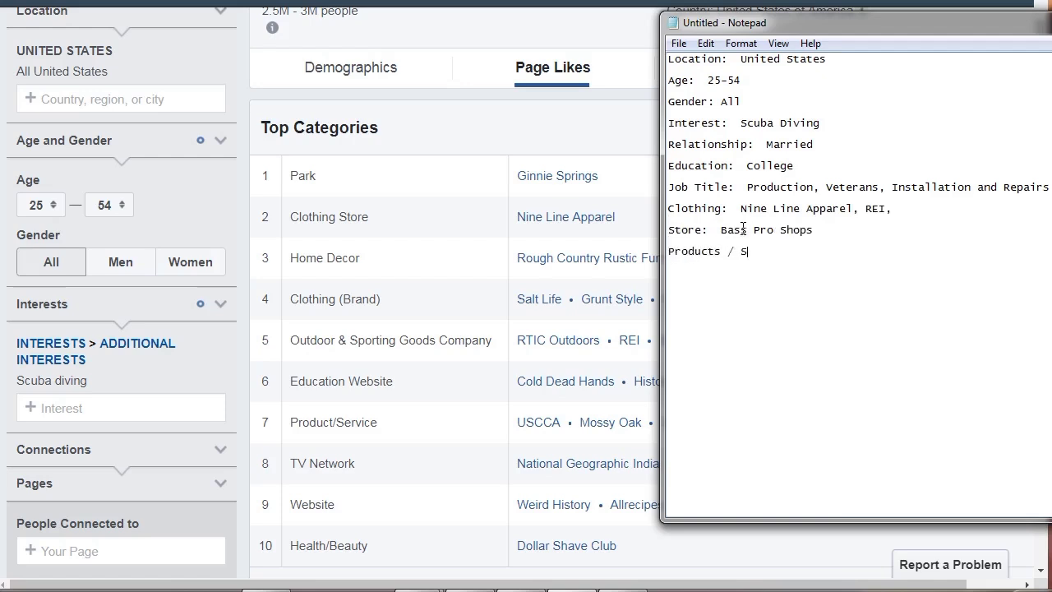
type("ervicesUSCCA, Mossy ")
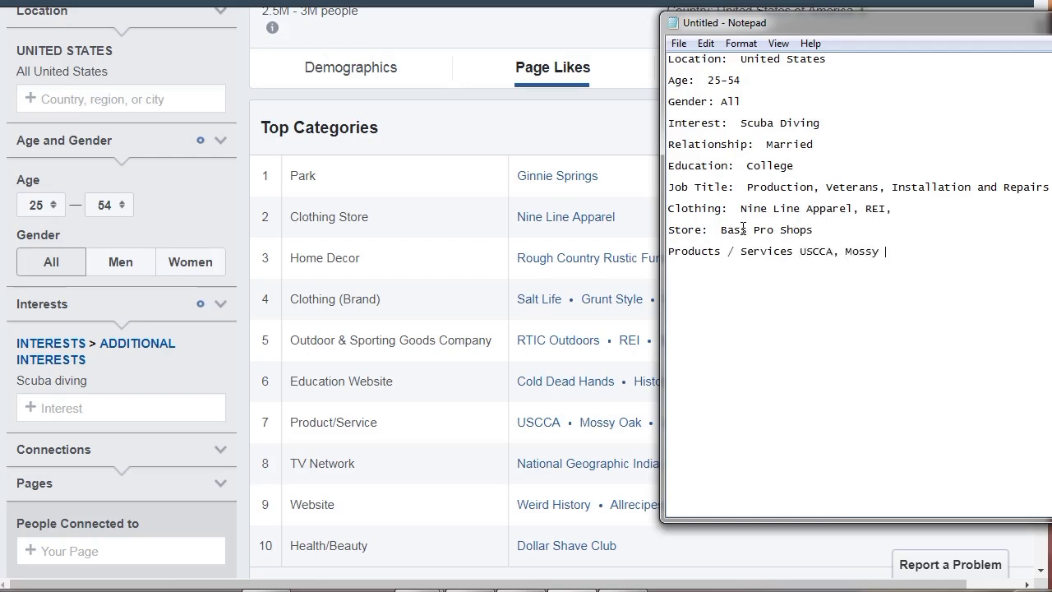
type("Oak, ")
Add the line "Website: Dollar Shave Club," below the products and services entry in the notes.
type("Website:")
key("Return")
type("Dollar Shave Club,  ")
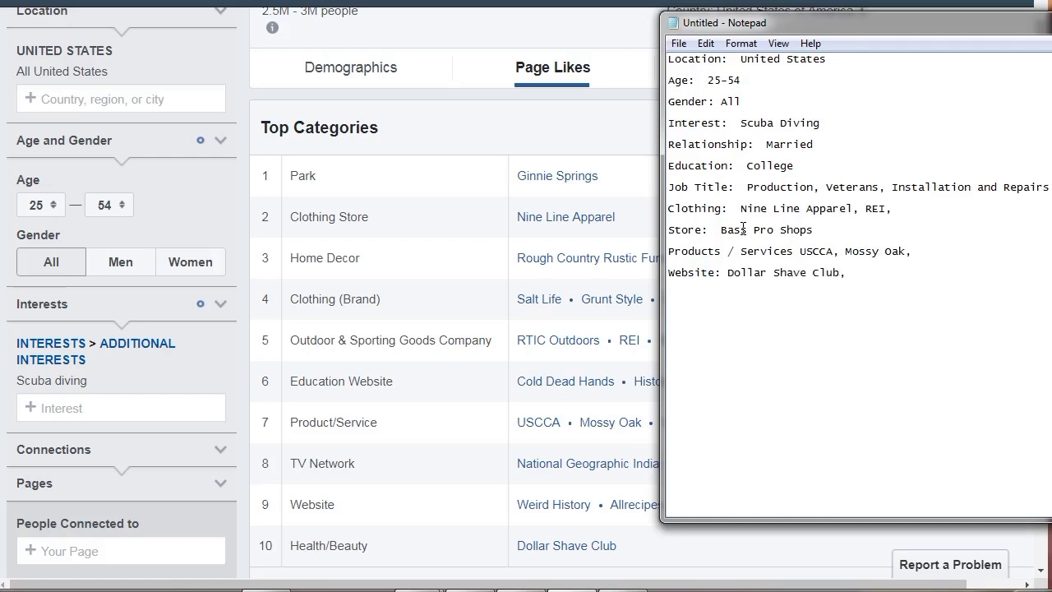
Add the line "TV: National Geographic," below the website entry, correcting the misspelled channel name.
type("TV: National Georgrap")
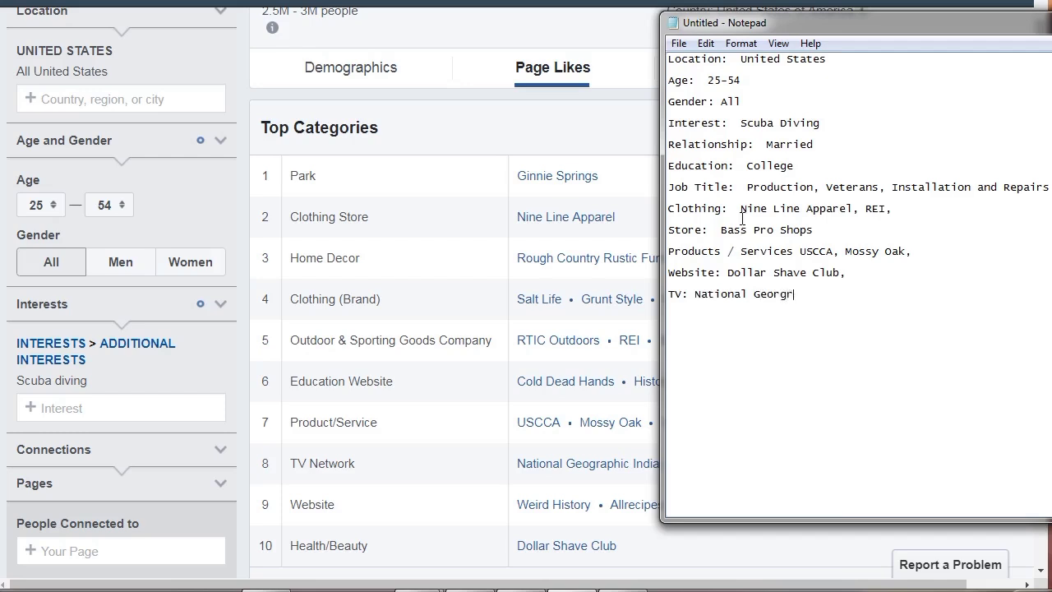
key("BackSpace")
key("BackSpace")
key("BackSpace")
key("BackSpace")
key("BackSpace")
type("graphic,")
Check the remaining top categories in Audience Insights, then switch to Notepad and add the line "Allrecipes" below the TV entry.
left_click(395, 321)
scroll(395, 321, "down", 4)
scroll(484, 317, "down", 1)
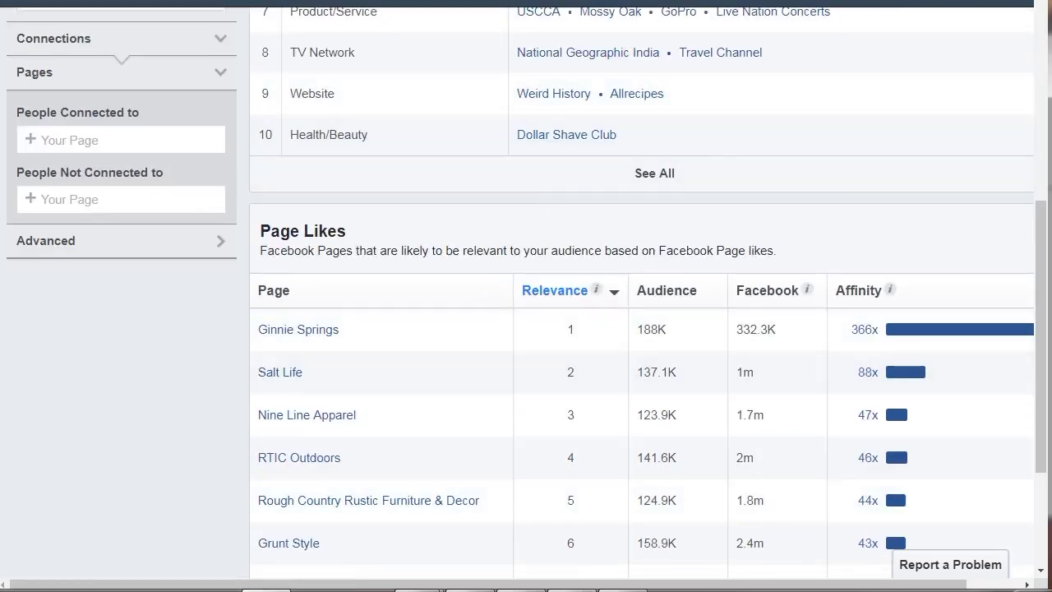
key("alt+Tab")
key("Return")
type("a")
key("BackSpace")
type("Allrecipes")
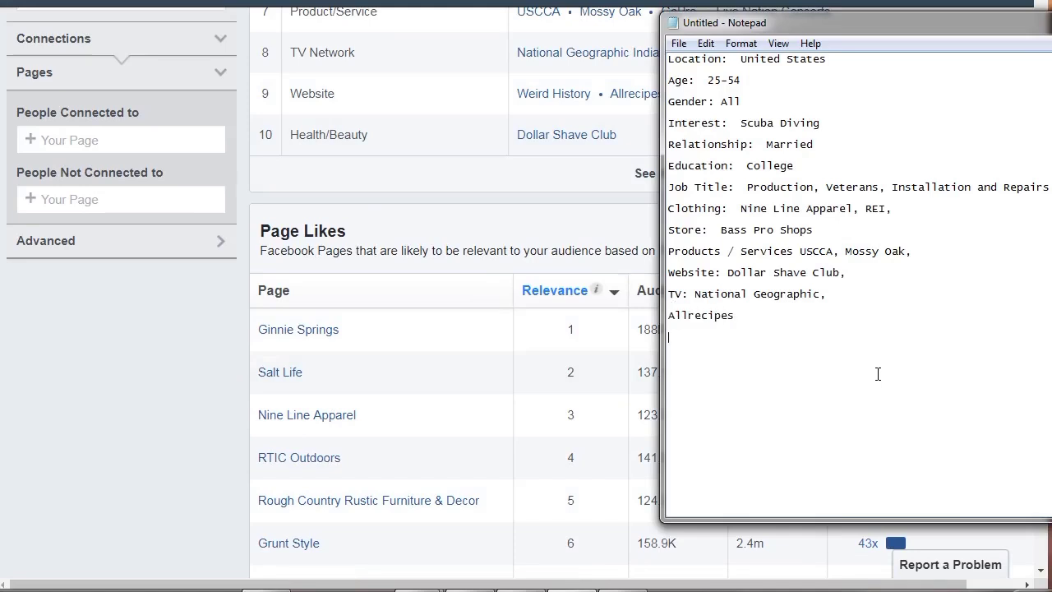
Consult the Page Likes table in Audience Insights and add a "Page Likes:" list to the Notepad notes with Ginnie Springs, Salt Life and Nine Line Apparel.
left_click(479, 210)
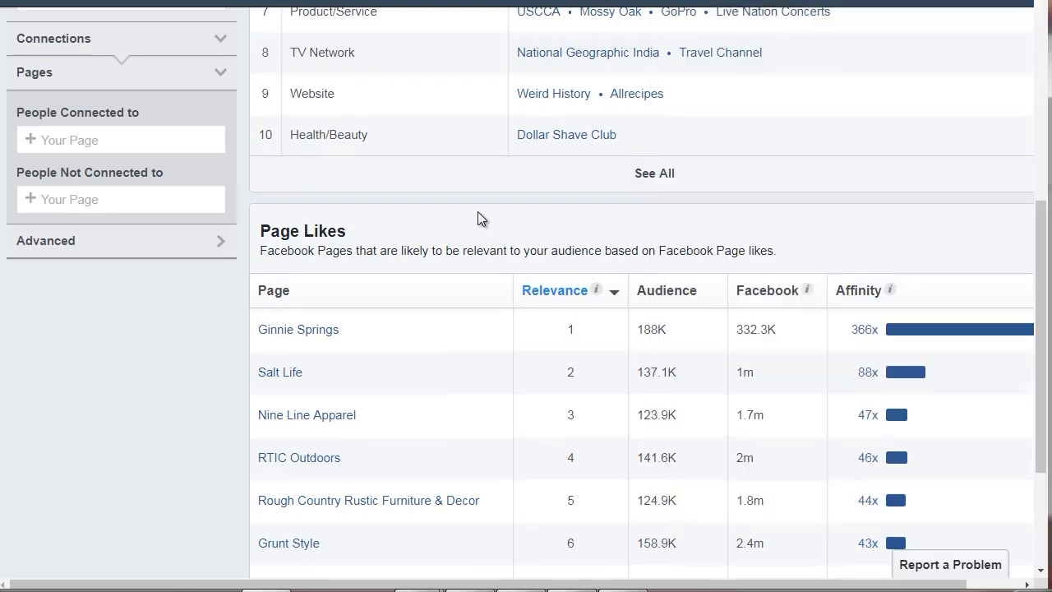
scroll(477, 211, "up", 5)
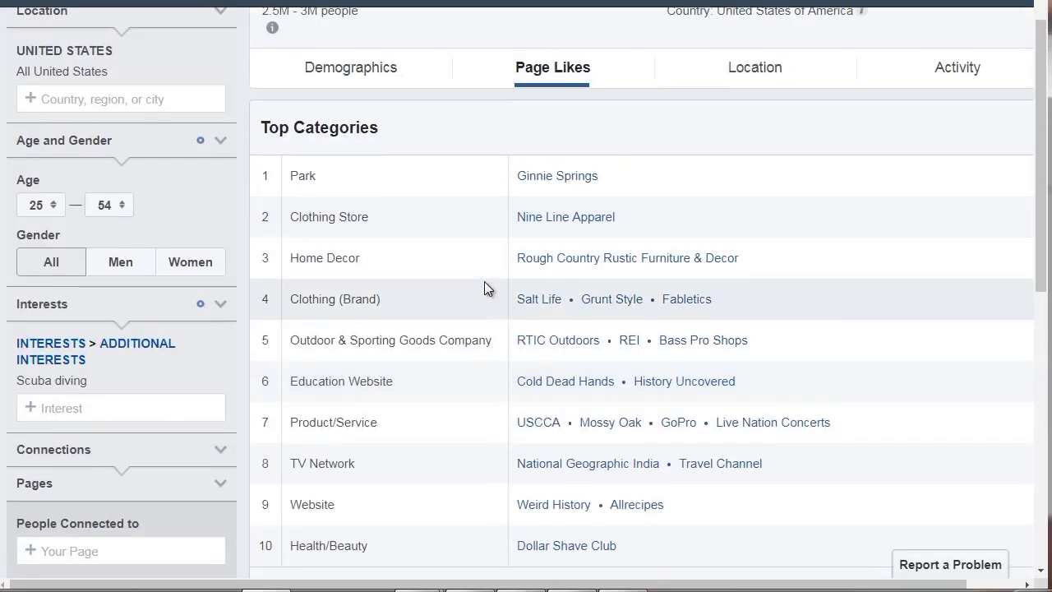
scroll(484, 281, "down", 4)
scroll(411, 415, "up", 2)
scroll(408, 412, "up", 1)
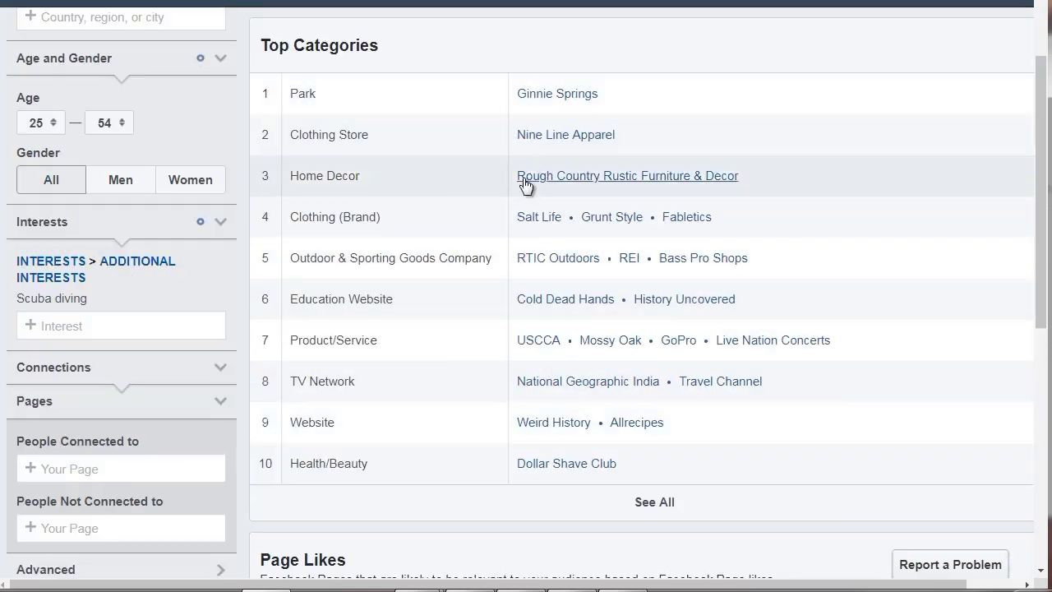
scroll(441, 208, "down", 6)
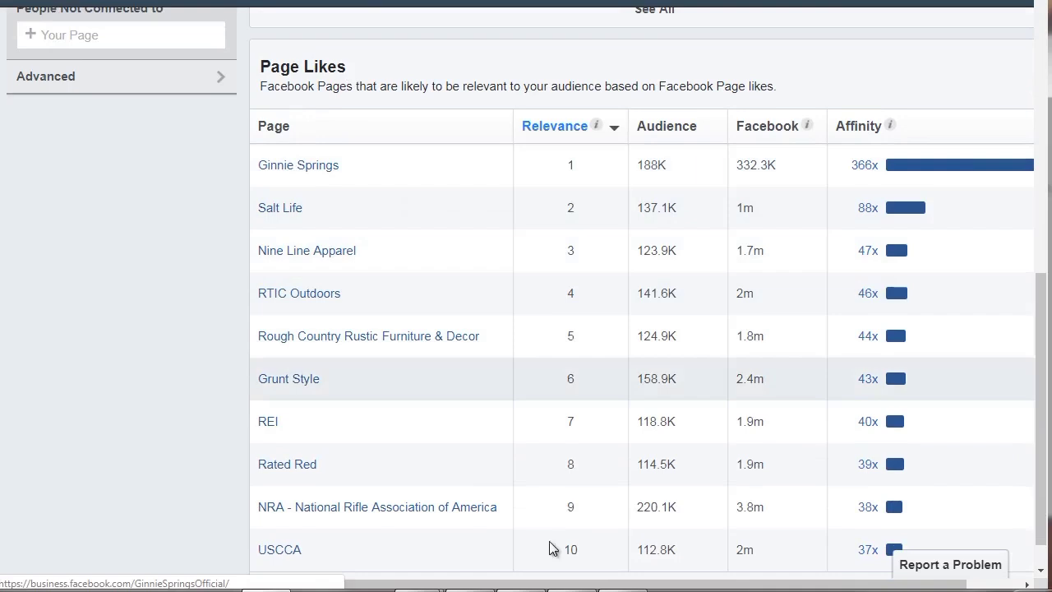
key("alt+Tab")
type("Page Likes:  ")
type("Ginnie Spr")
type("ings")
key("Return")
type("Salt Life")
key("Return")
type("Nine Line Apparel")
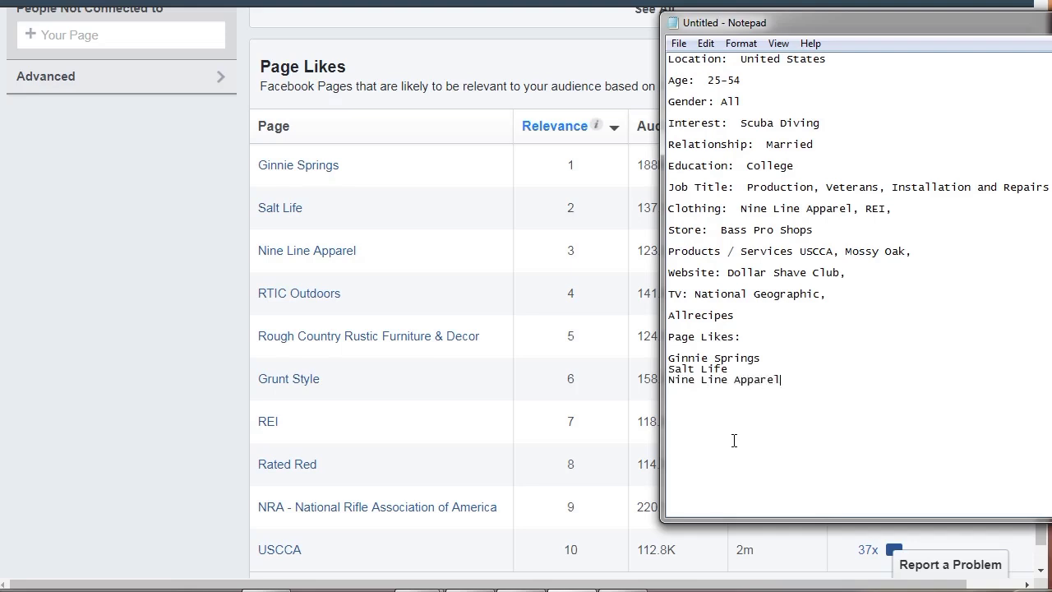
Return to Audience Insights and examine the Page Likes table, including the explanation of Affinity.
left_click(442, 80)
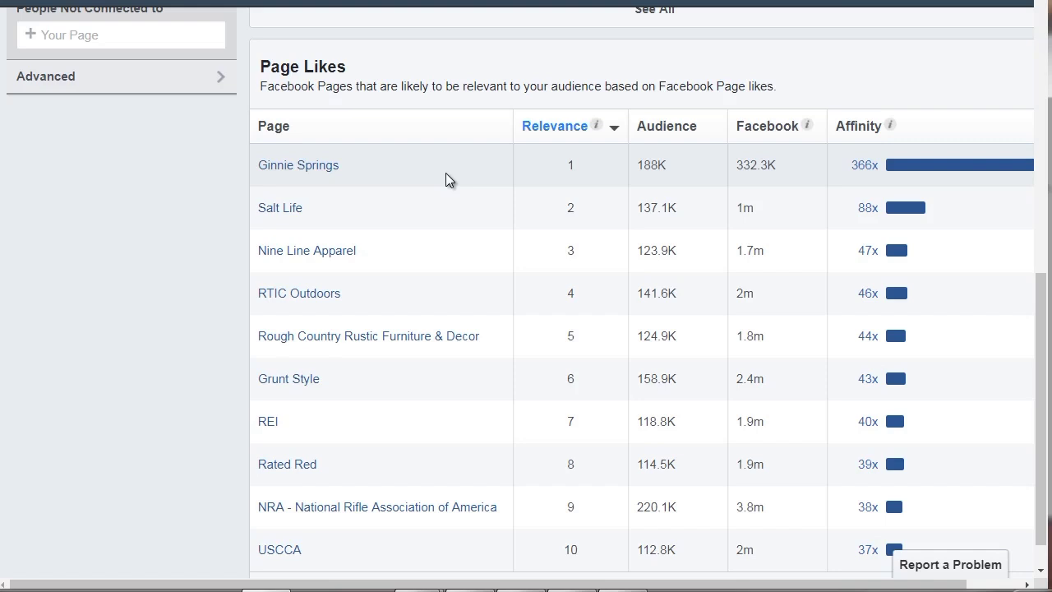
mouse_move(892, 127)
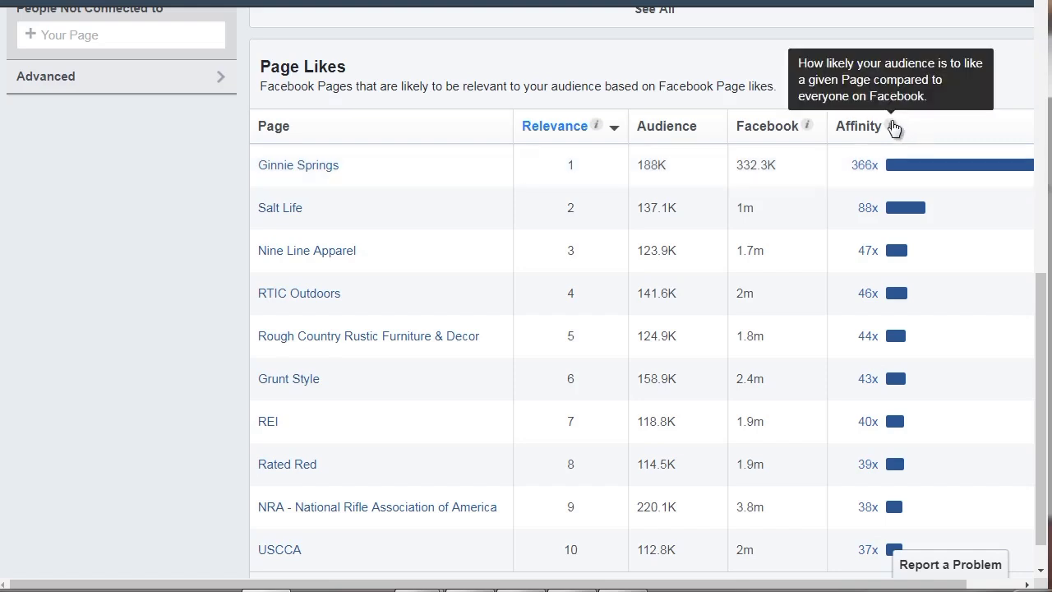
mouse_move(888, 165)
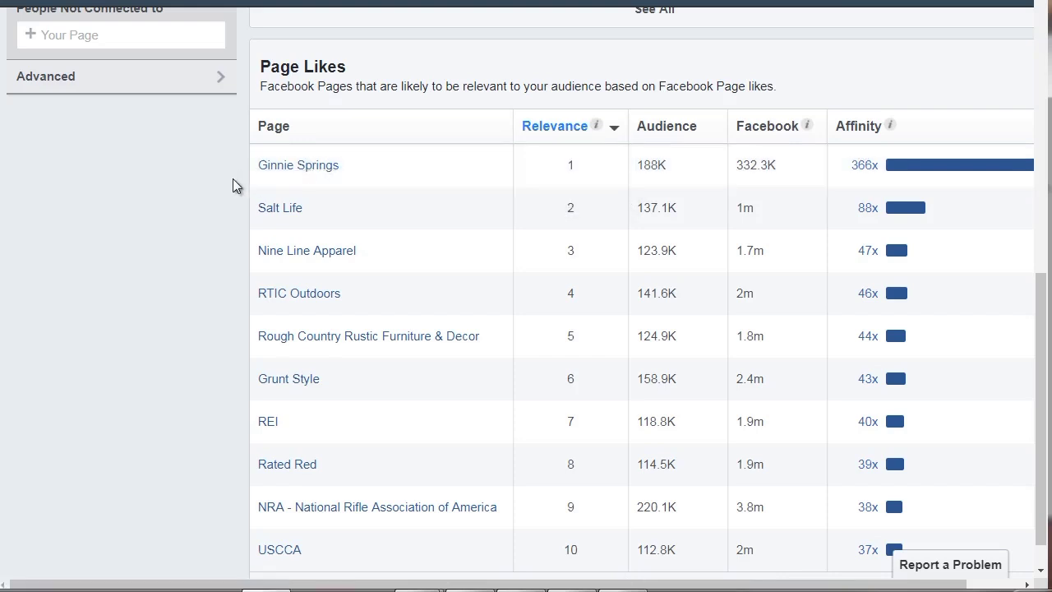
scroll(222, 221, "down", 1)
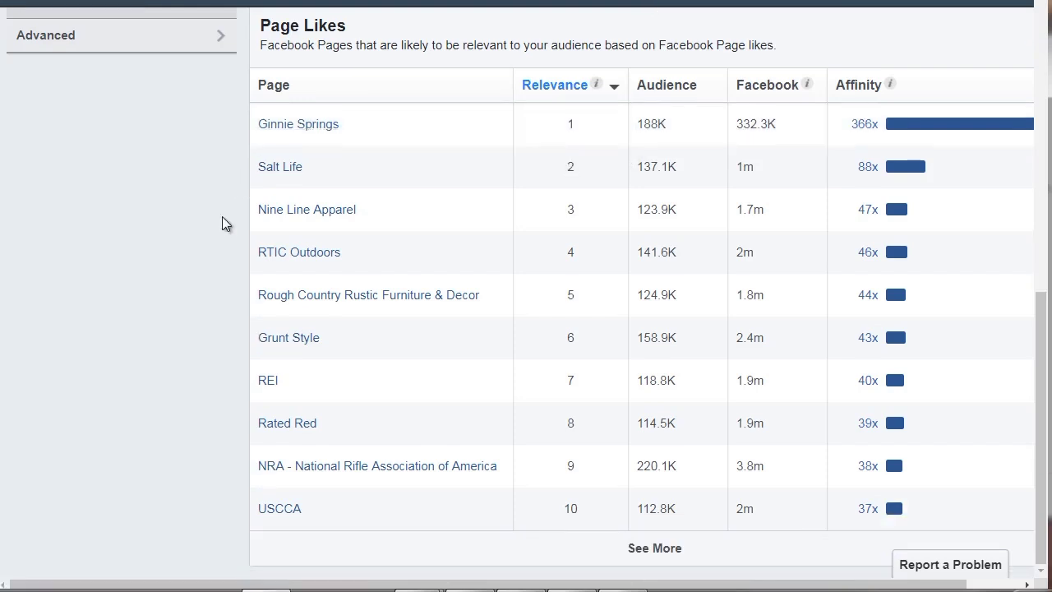
scroll(230, 218, "up", 4)
scroll(239, 197, "down", 2)
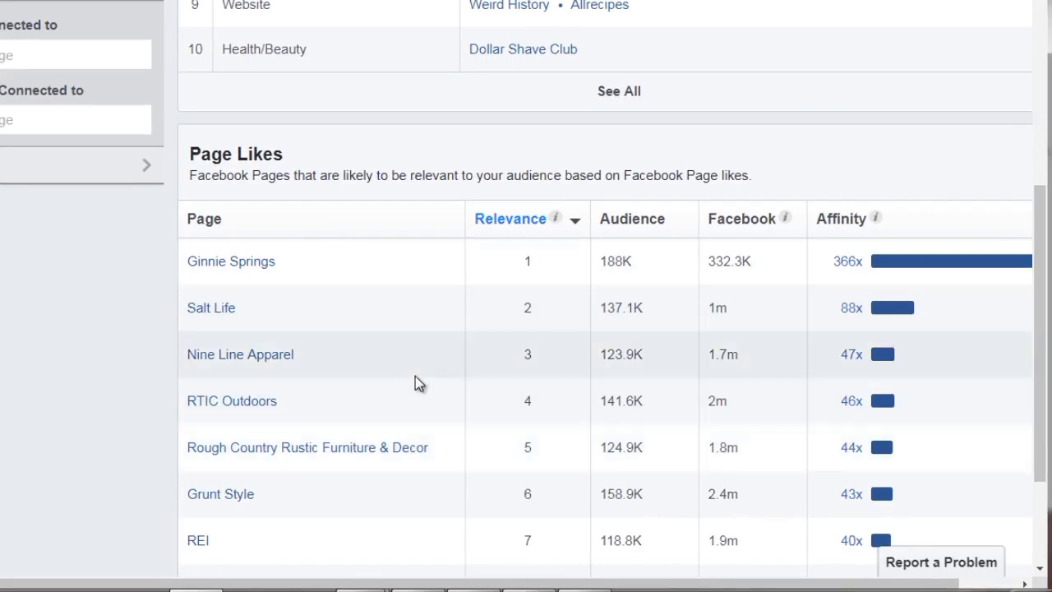
scroll(416, 380, "up", 7)
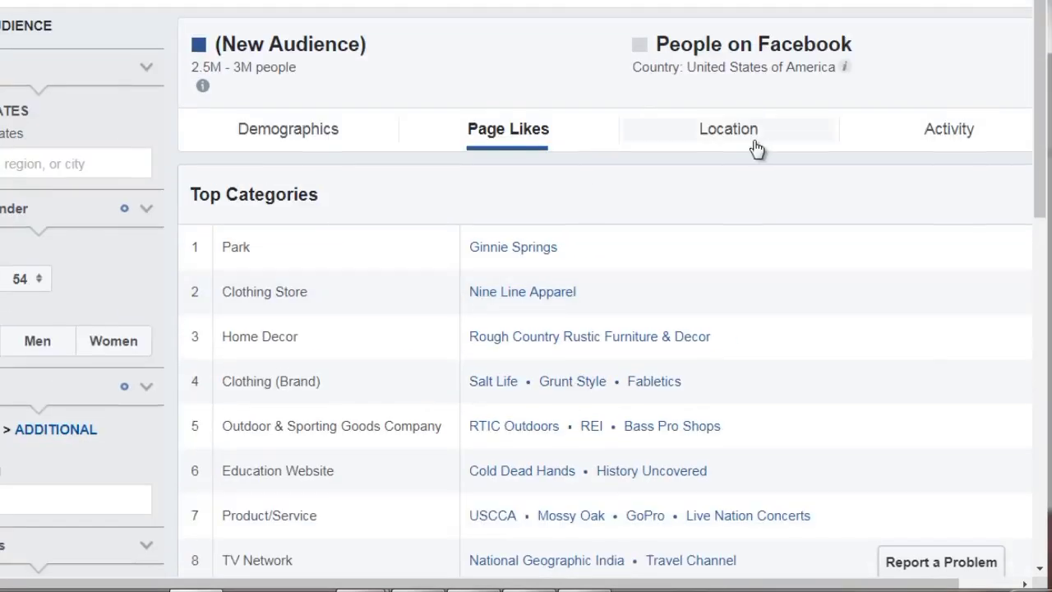
Switch to Notepad and add the line "Specific Location: Flordia, Hawaii" below the page likes list.
left_click(535, 589)
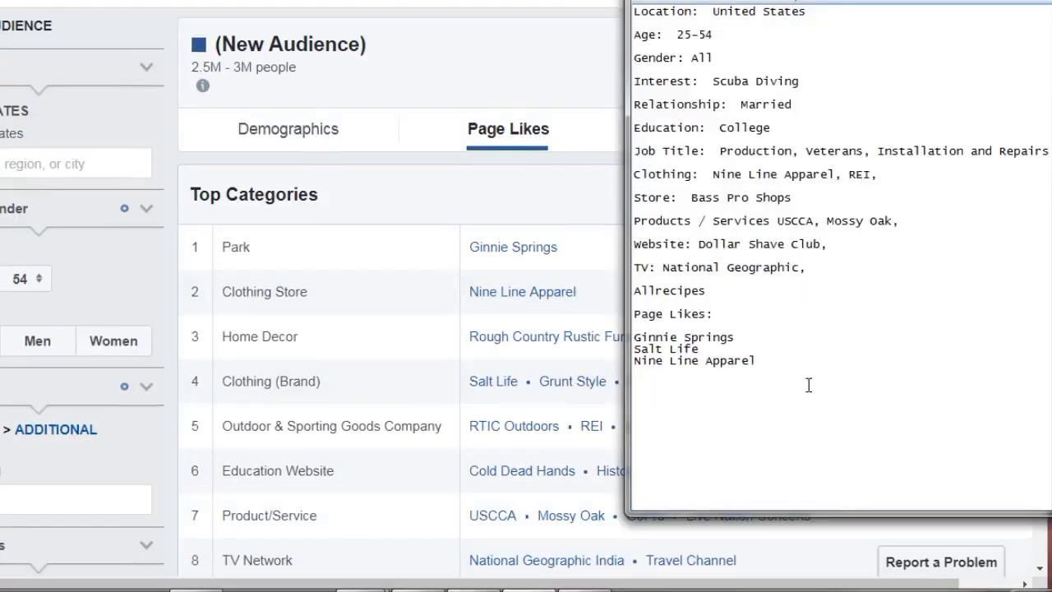
key("Return")
key("Return")
key("Return")
type("Specific Locat")
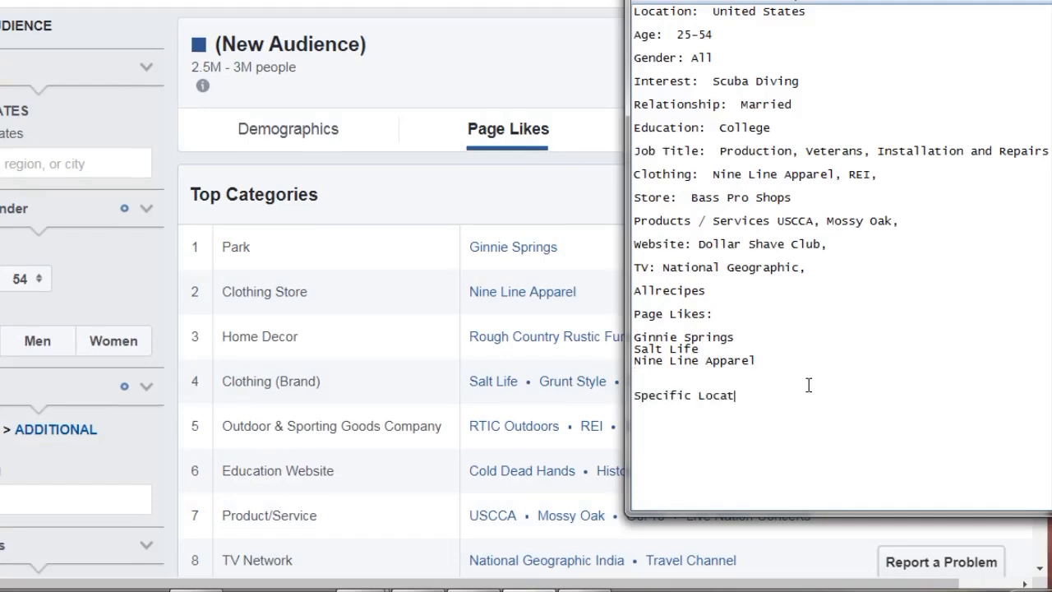
type("ion:  Flordia, Hawaii")
key("Return")
key("Return")
Check the audience's device usage in the Audience Insights activity data and add "Devices: Mobile devices, IOS, android, etc" to the Notepad notes.
left_click(502, 84)
left_click(905, 147)
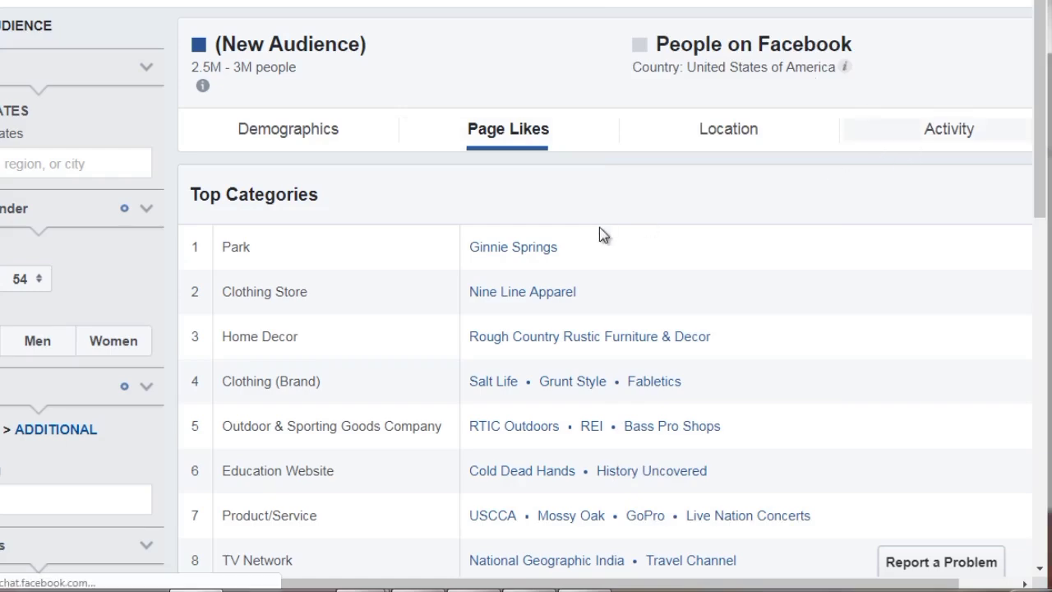
scroll(587, 257, "down", 3)
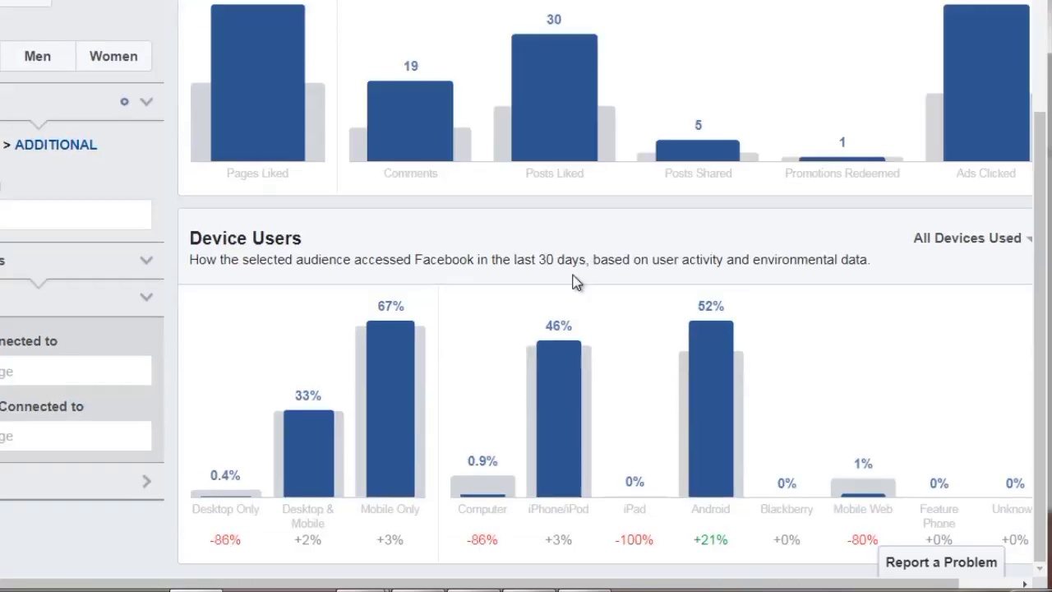
key("alt+Tab")
key("Return")
type("Devices: ")
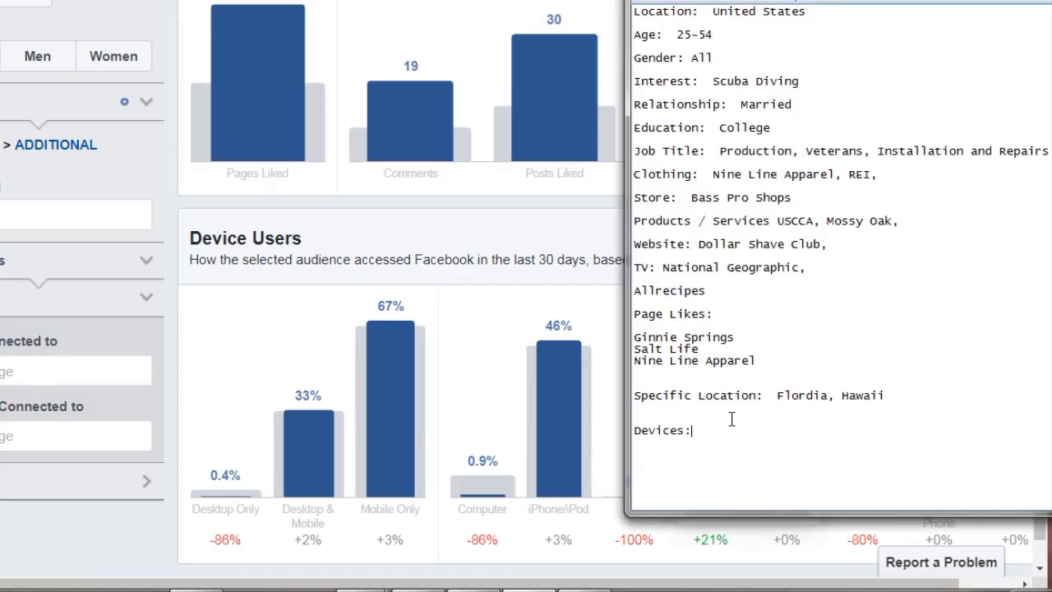
type(" Mobile devices, IOS, android, etc")
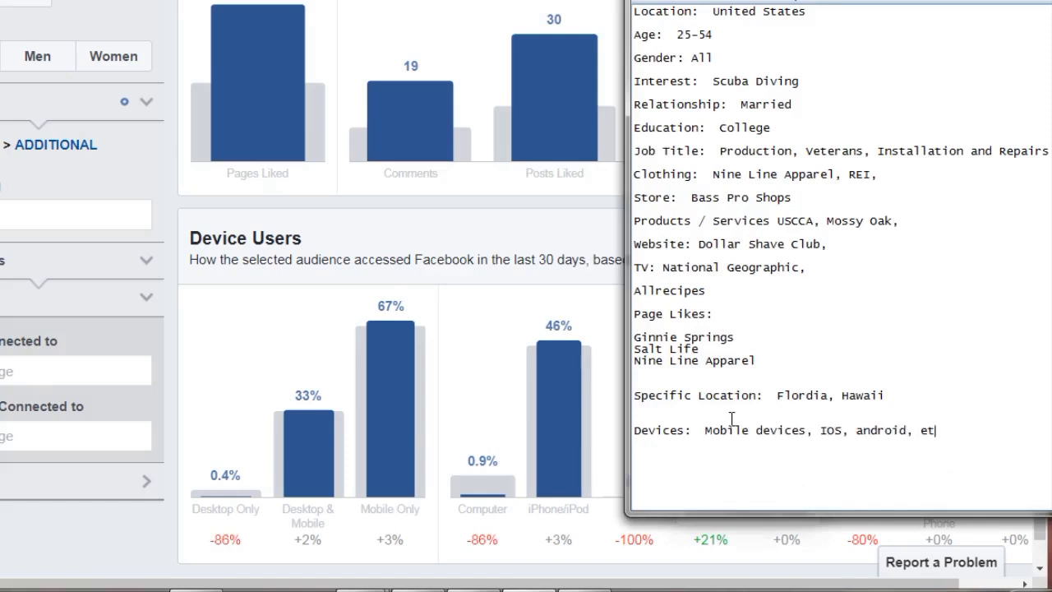
Remove the extra blank lines around the Specific Location and Devices entries and move the Notepad window aside.
left_click(714, 419)
key("BackSpace")
key("Up")
key("Return")
key("BackSpace")
key("BackSpace")
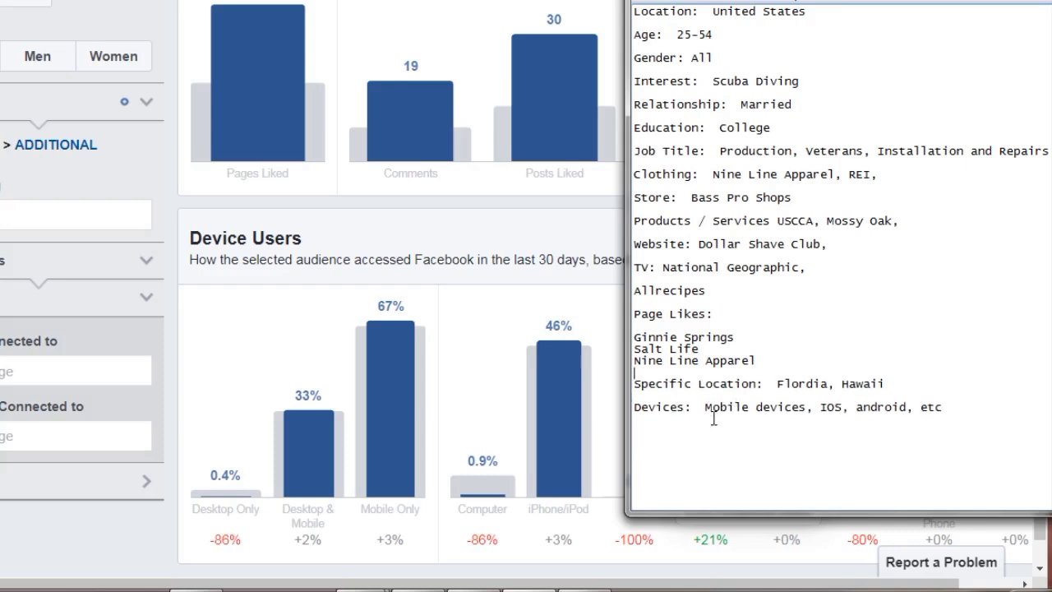
left_click_drag(897, 0, 560, 0)
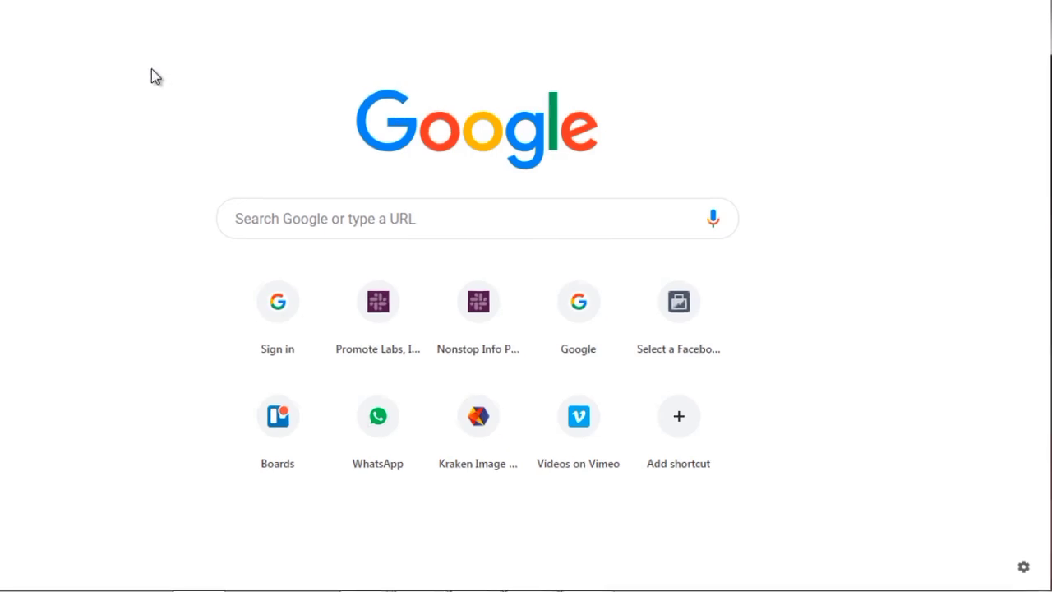
Search Google for "food magazine" from the new browser page.
left_click(272, 201)
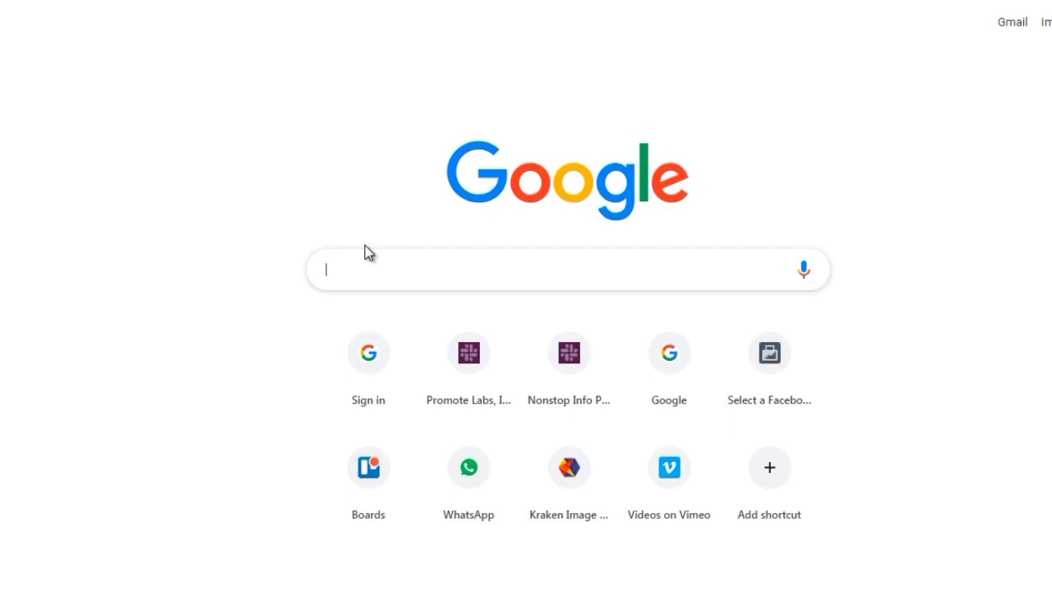
type("food magazine")
key("Return")
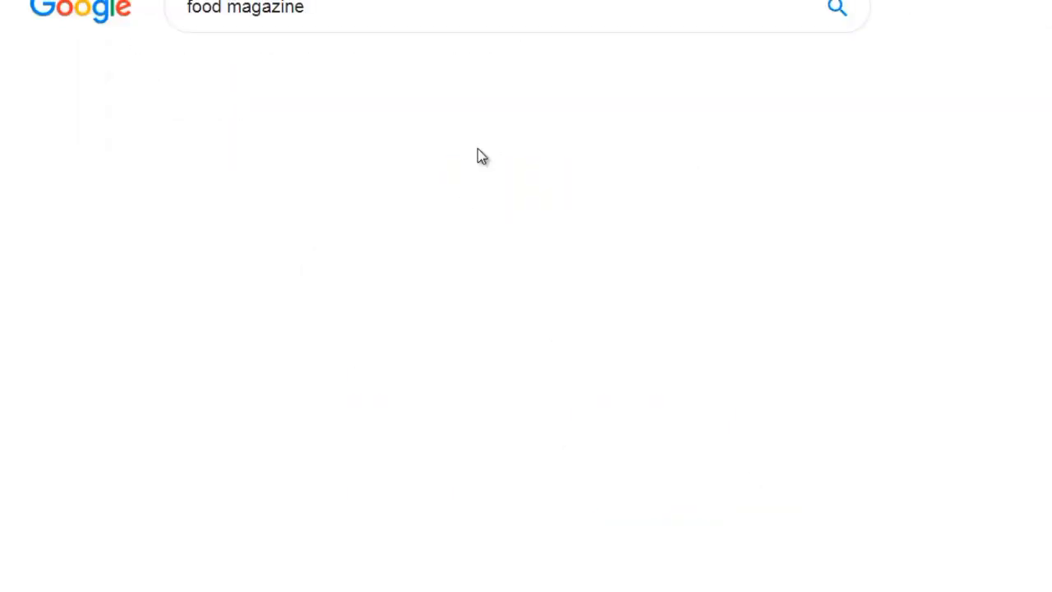
scroll(482, 156, "up", 1)
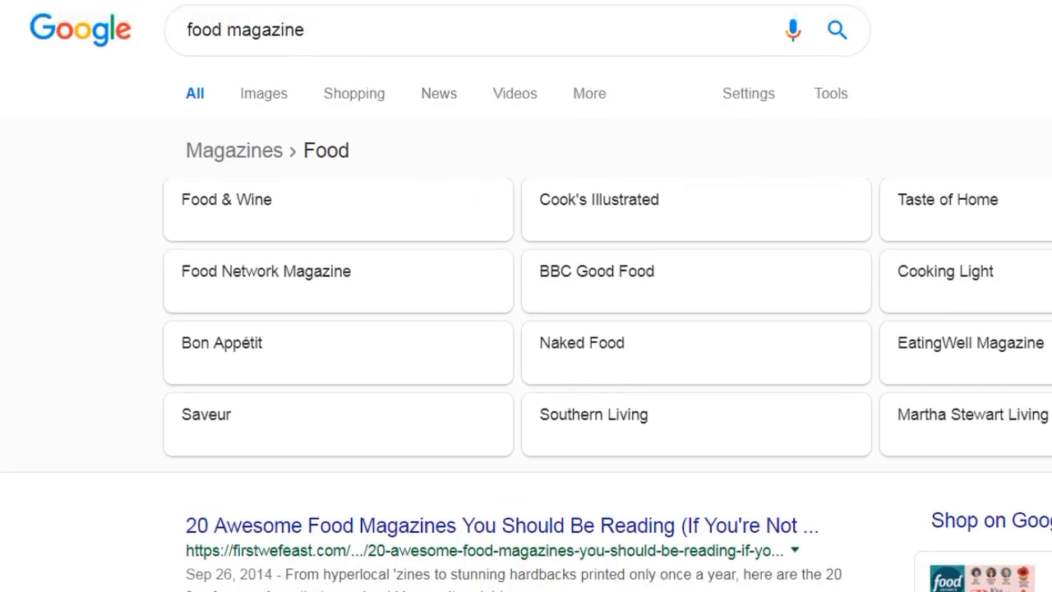
Refine the Google search to "food magazine advertise".
left_click(345, 30)
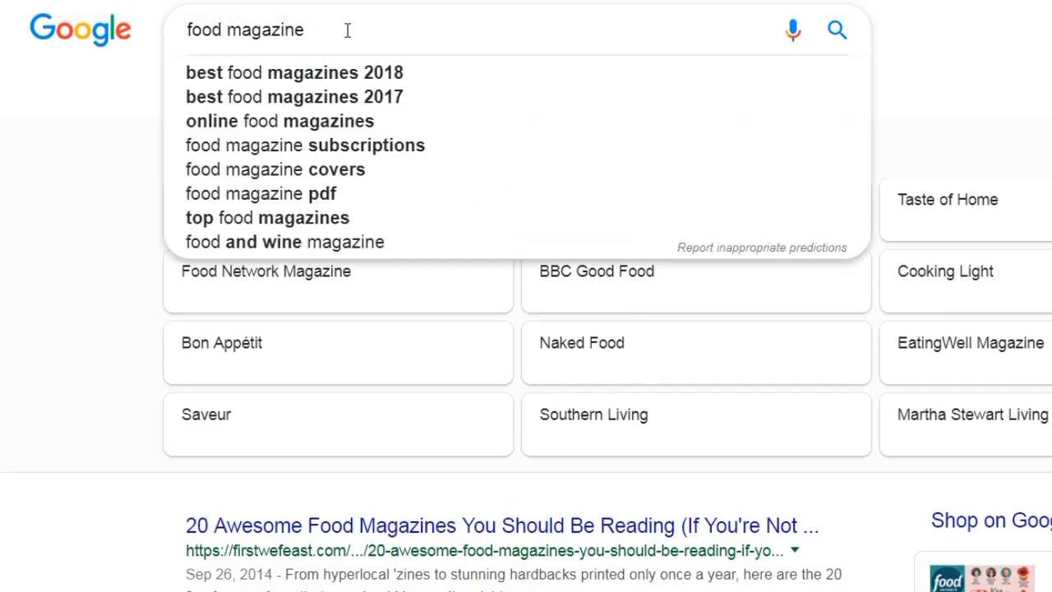
type("advertise")
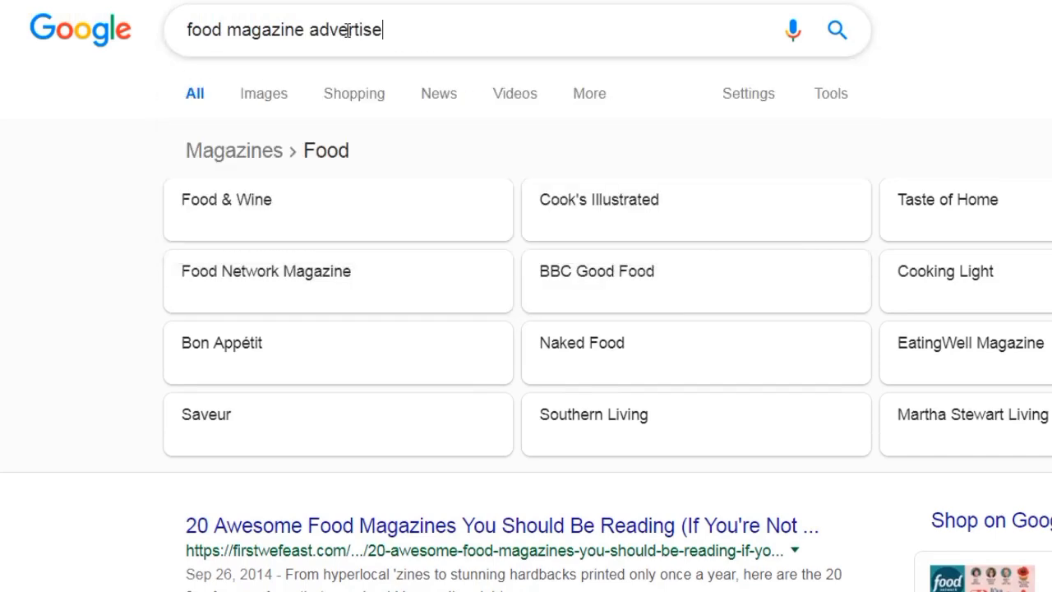
key("Return")
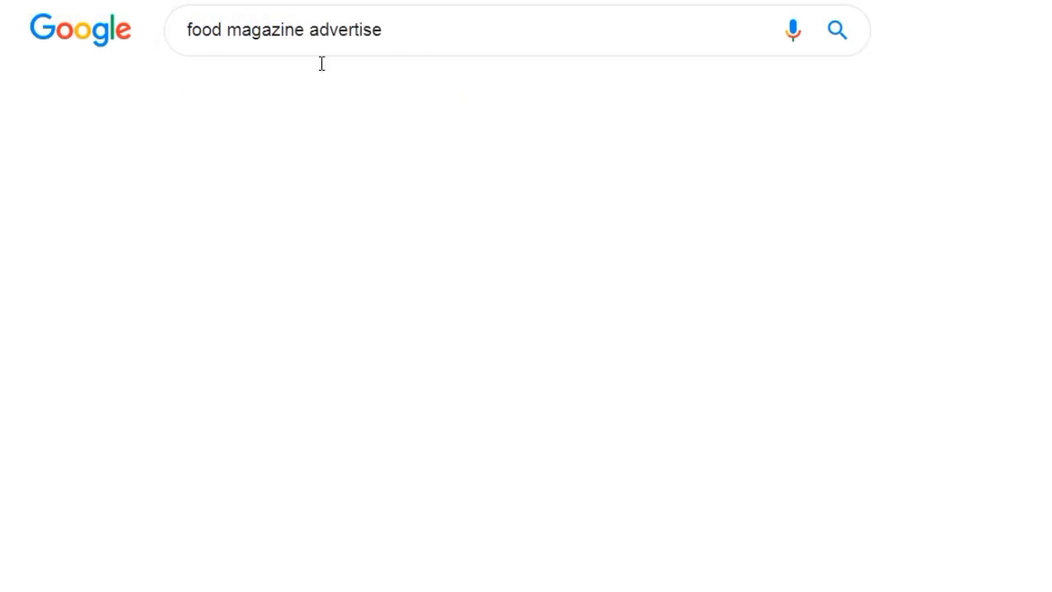
Open the Food Network Magazine Media Kit and Food & Wine Magazine Media Kit results in new tabs.
right_click(291, 188)
left_click(367, 200)
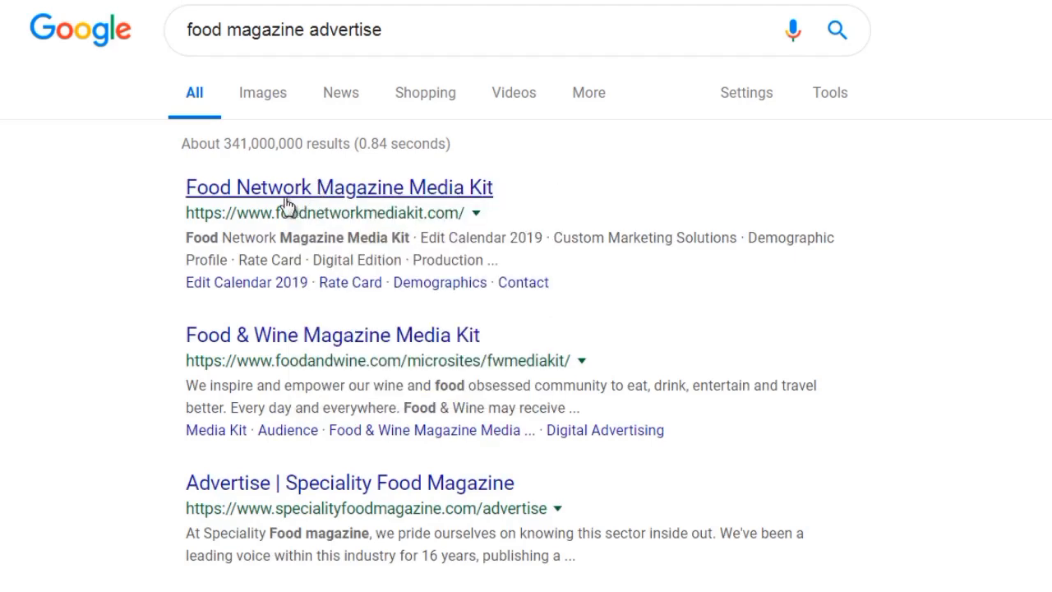
scroll(340, 202, "down", 1)
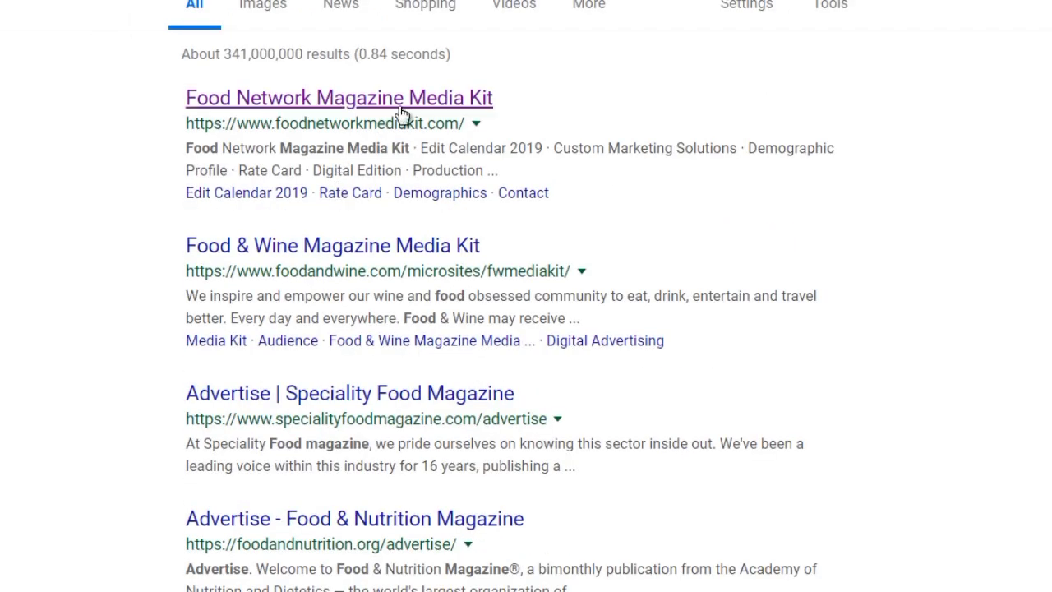
right_click(336, 248)
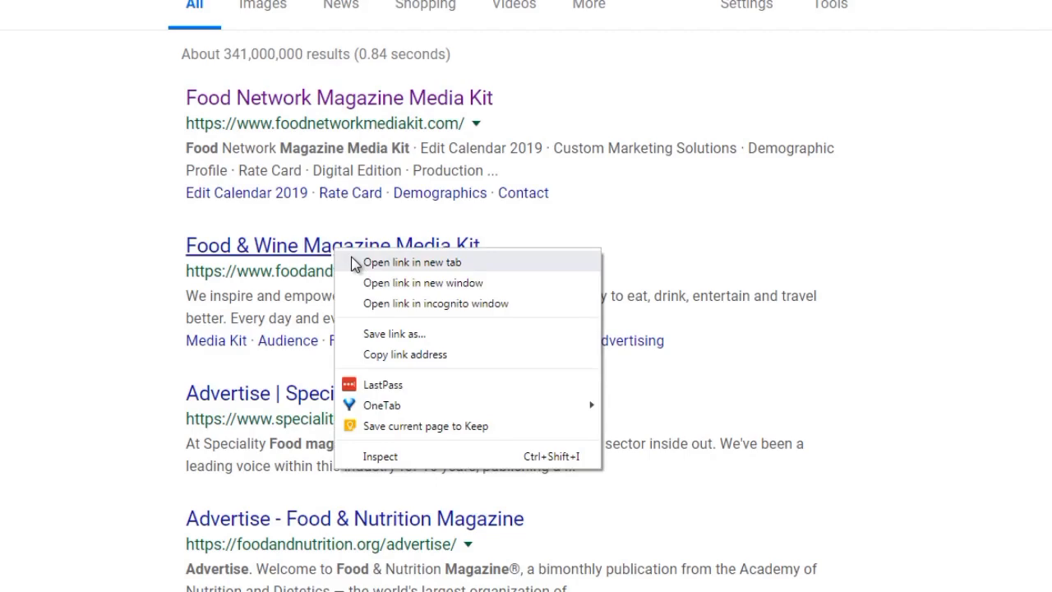
left_click(355, 263)
Review the readership and audience figures on the Food Network Magazine Media Kit page.
scroll(347, 270, "down", 1)
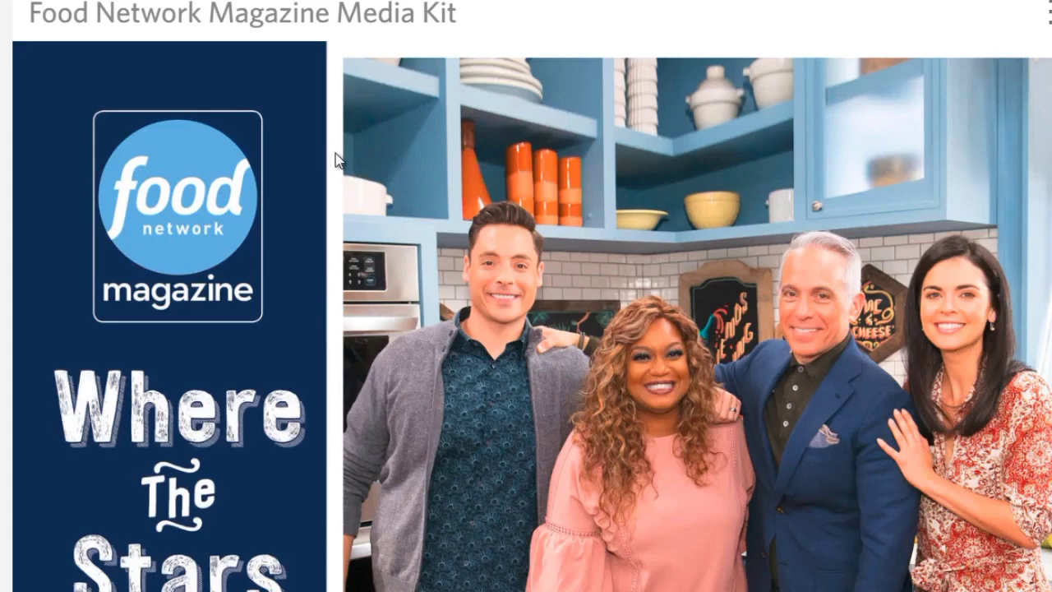
scroll(337, 160, "down", 8)
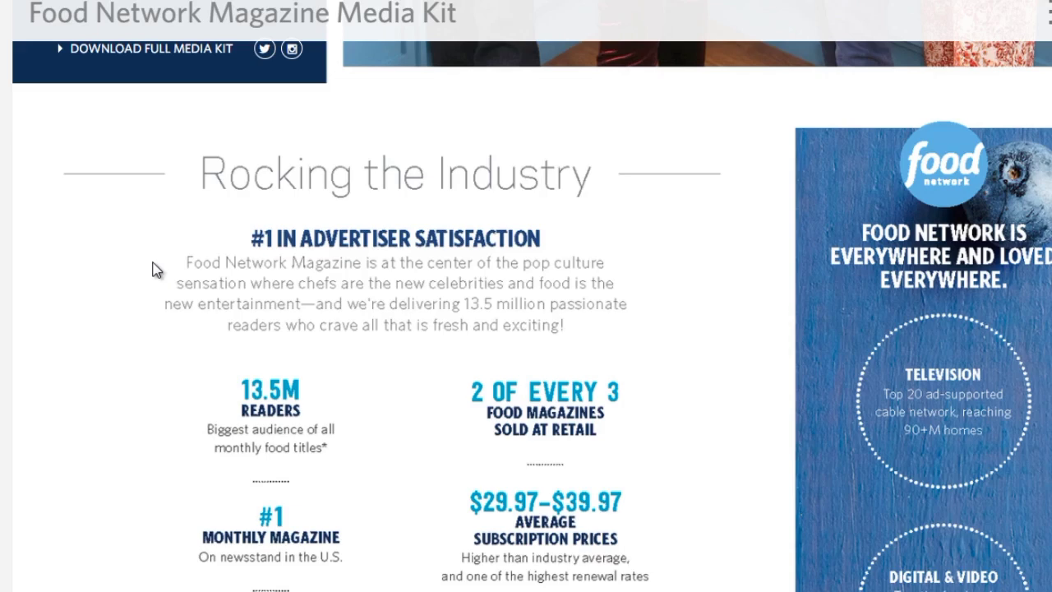
scroll(154, 263, "down", 1)
scroll(164, 261, "down", 1)
scroll(176, 261, "down", 2)
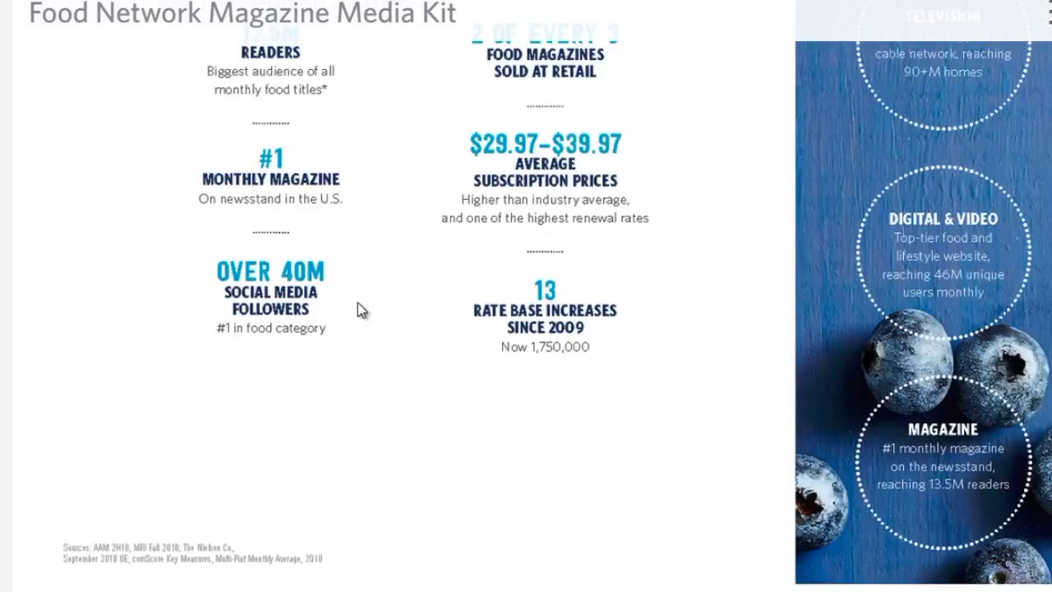
Examine the Demographic Profile table in the Food Network Magazine Media Kit, covering gender, age, household income, family, education and employment.
scroll(357, 304, "down", 4)
scroll(357, 302, "down", 4)
scroll(216, 300, "down", 6)
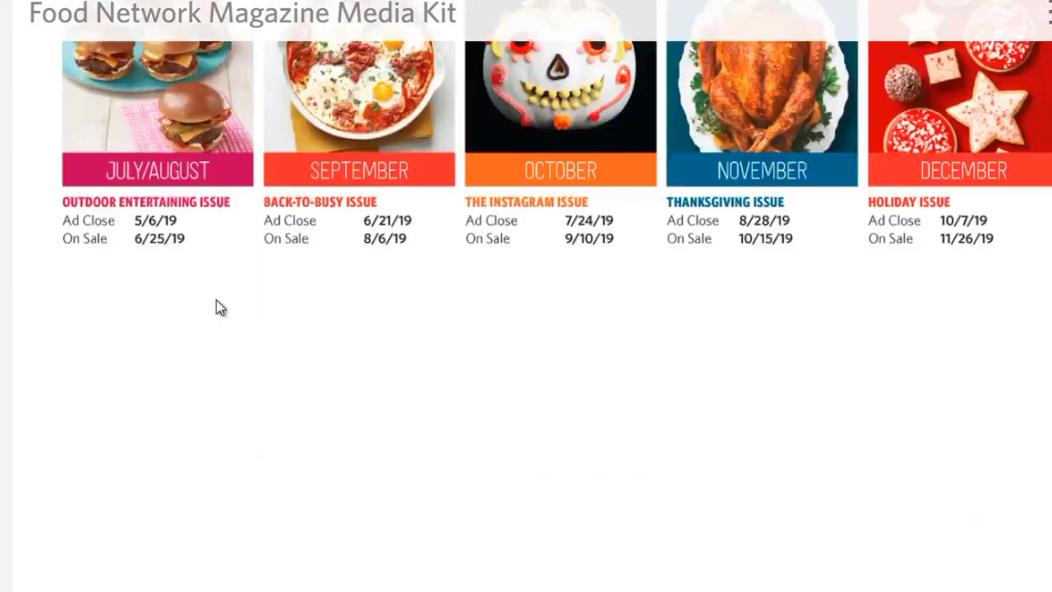
scroll(216, 300, "down", 12)
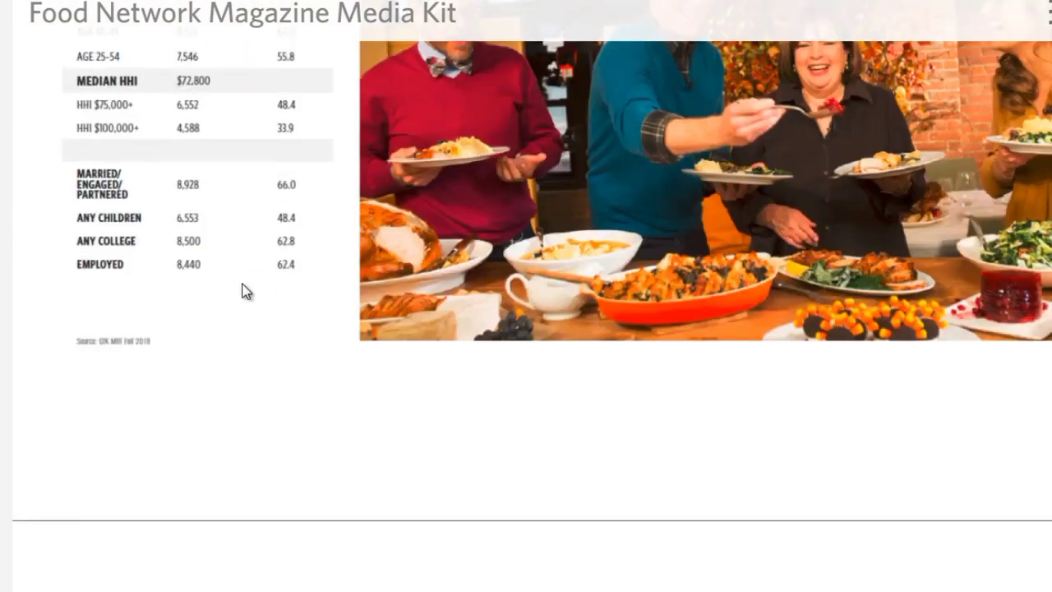
scroll(244, 289, "up", 2)
scroll(245, 288, "up", 1)
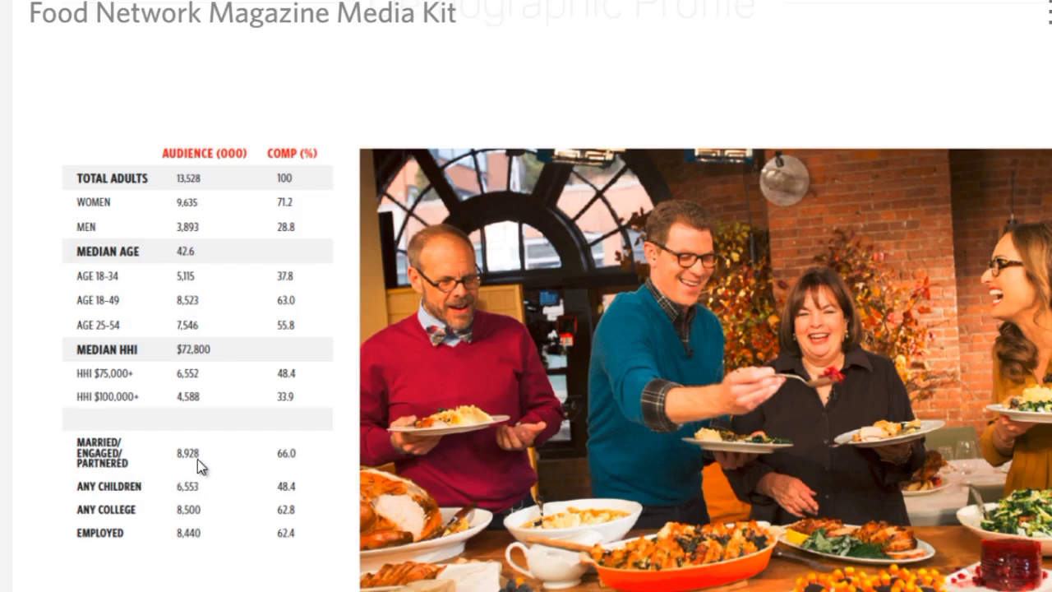
scroll(257, 387, "down", 1)
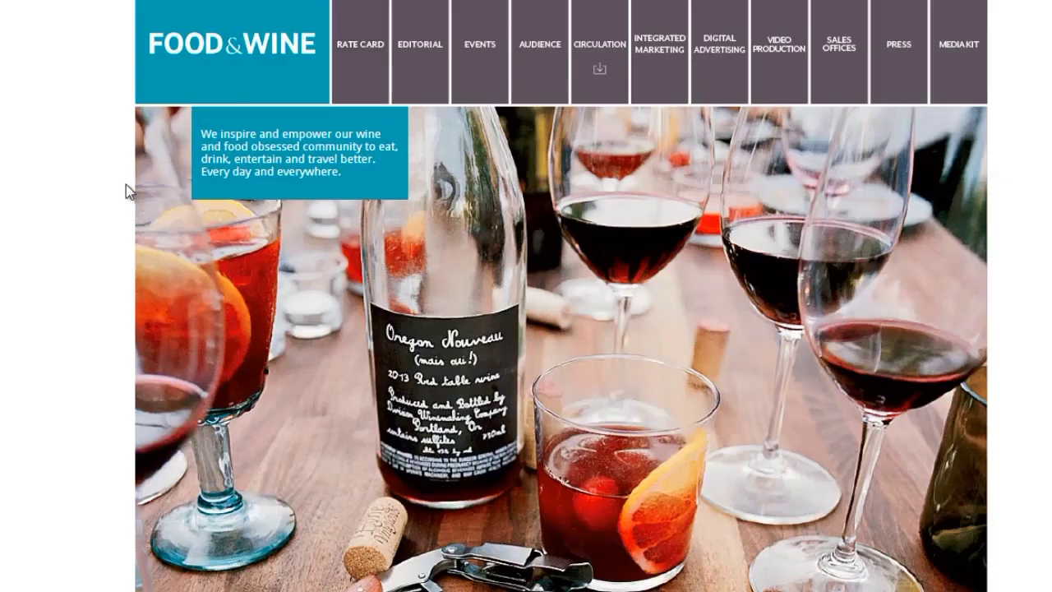
Look over the Food & Wine media kit site and locate the Reader Profile PDF among its audience resources.
scroll(108, 194, "down", 2)
scroll(107, 194, "up", 2)
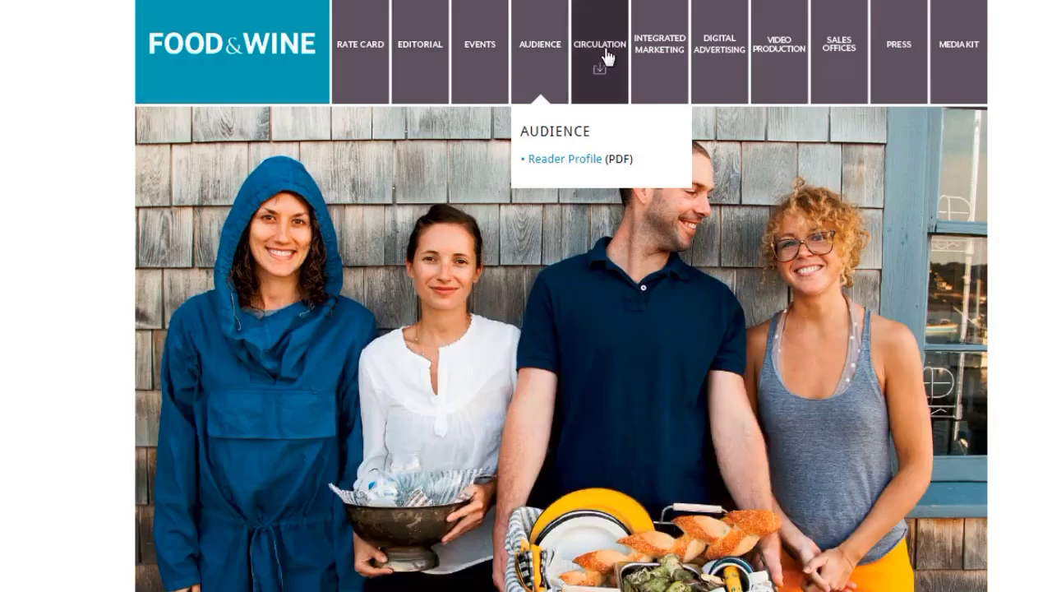
scroll(357, 204, "down", 2)
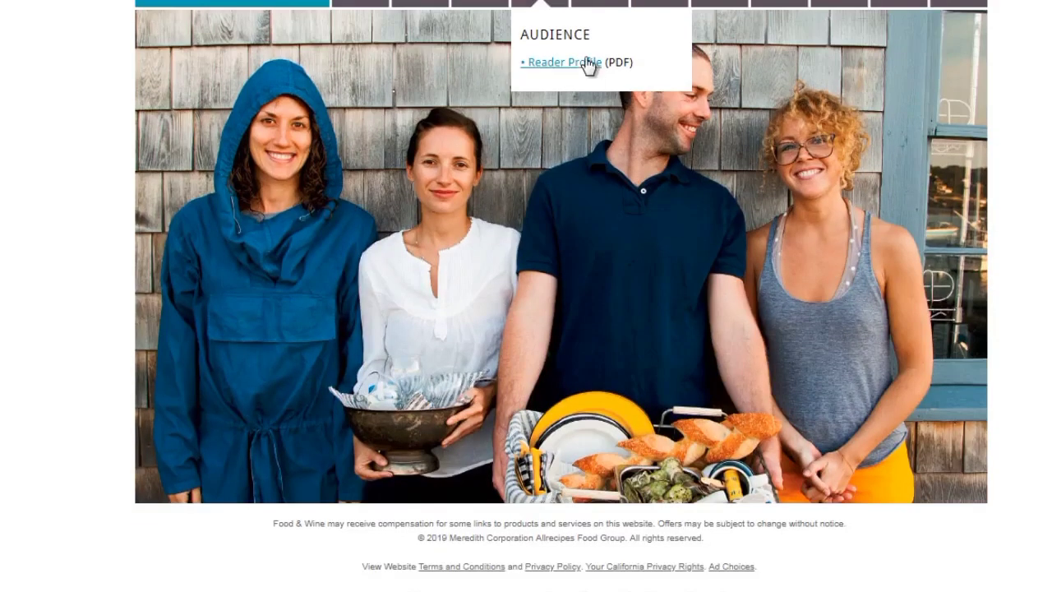